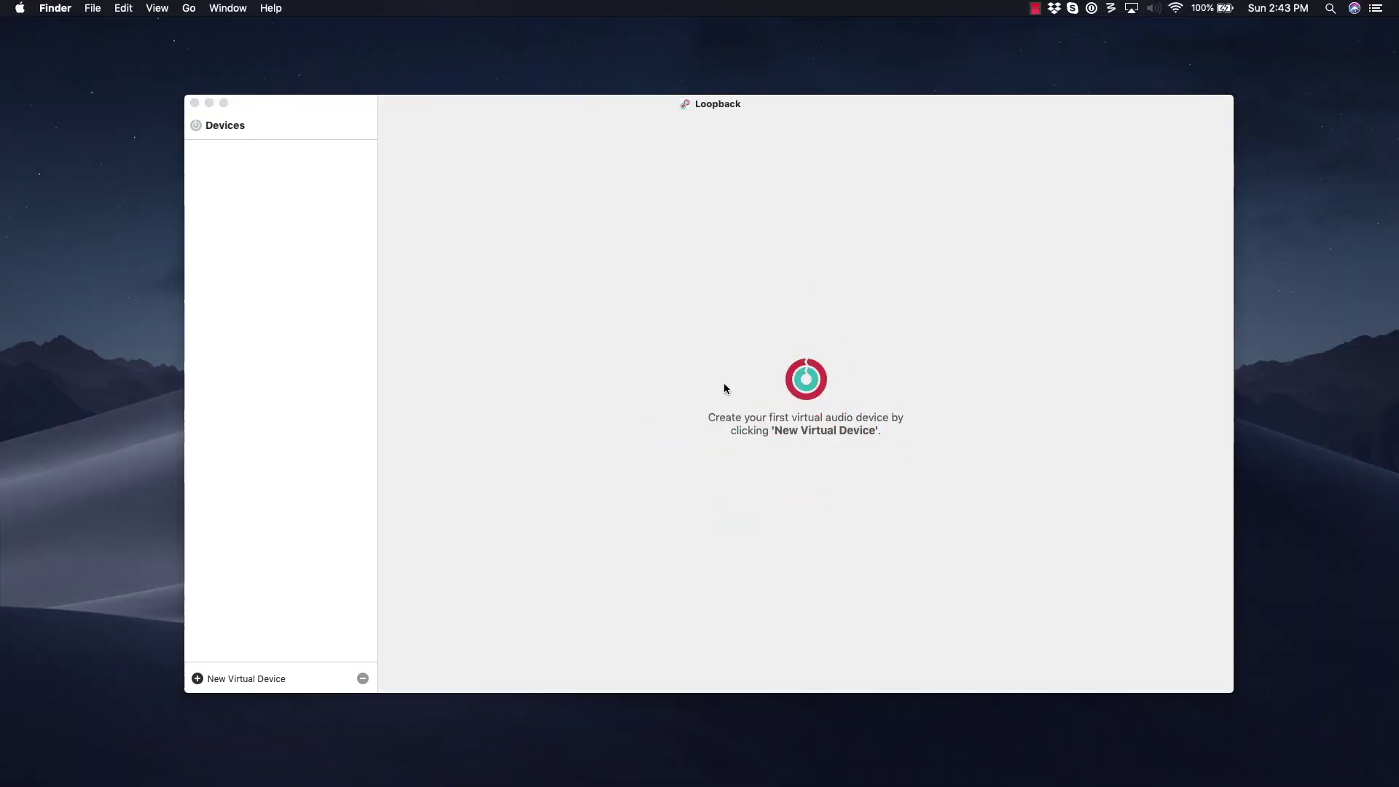
Create a new virtual device named DAW and delete its default Pass-Thru source.
left_click(197, 679)
left_click(197, 679)
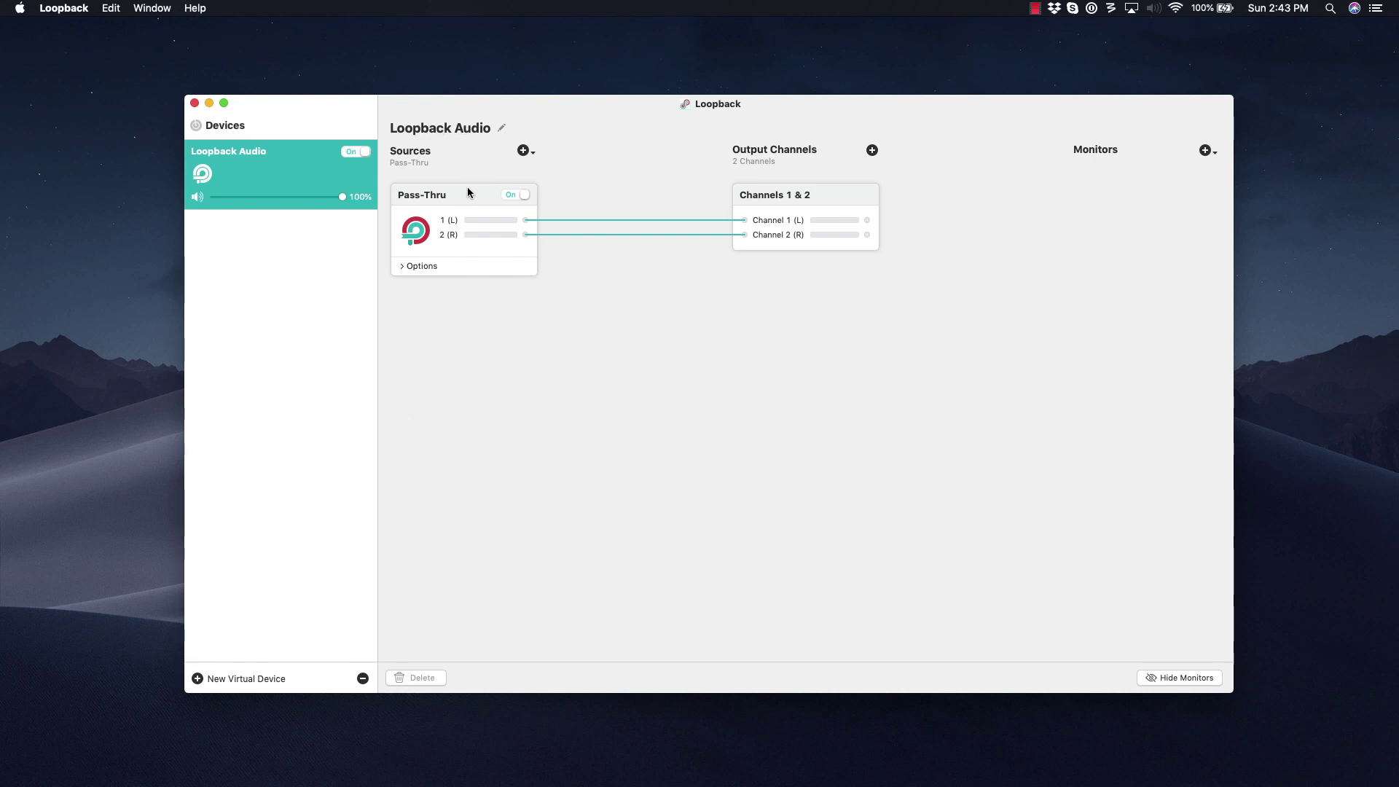
left_click(501, 129)
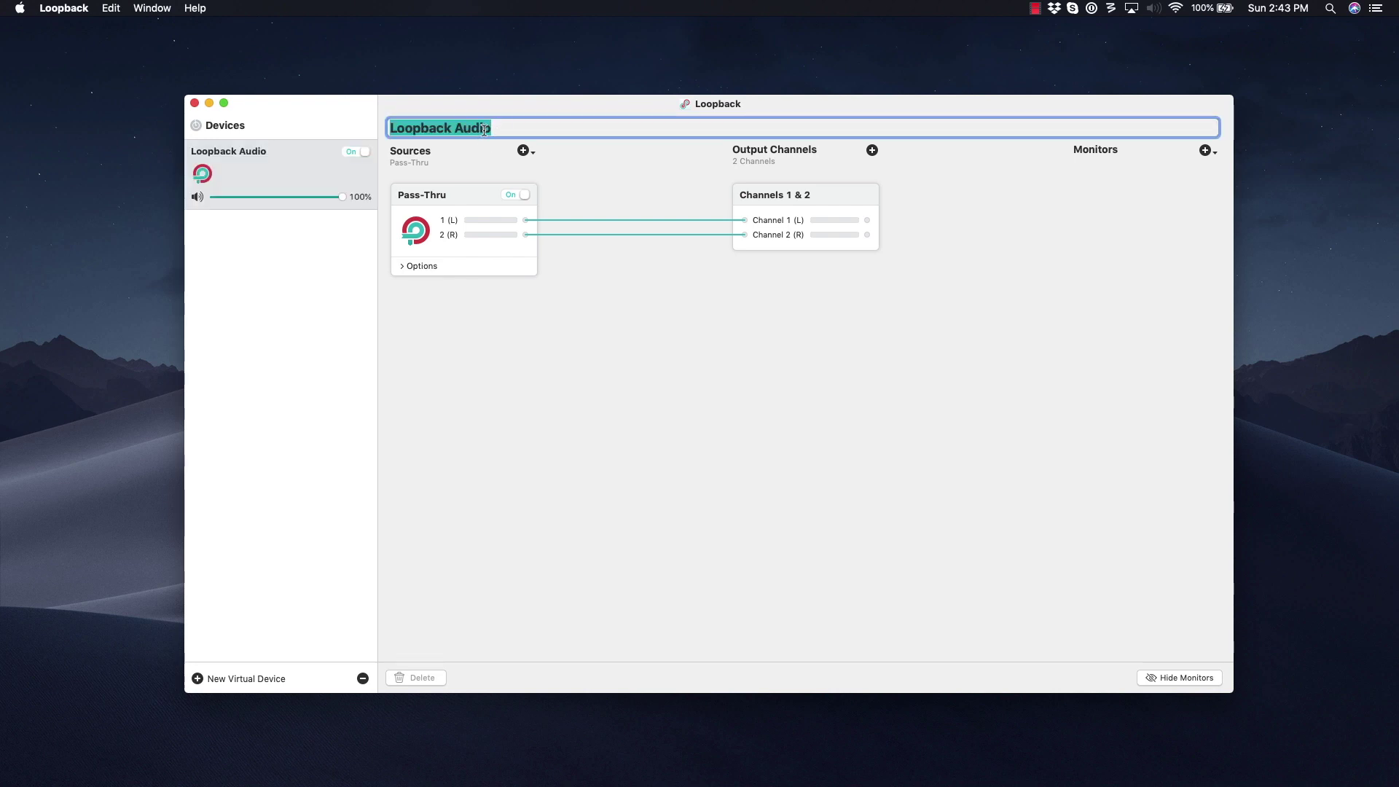
type("DAW")
key("Return")
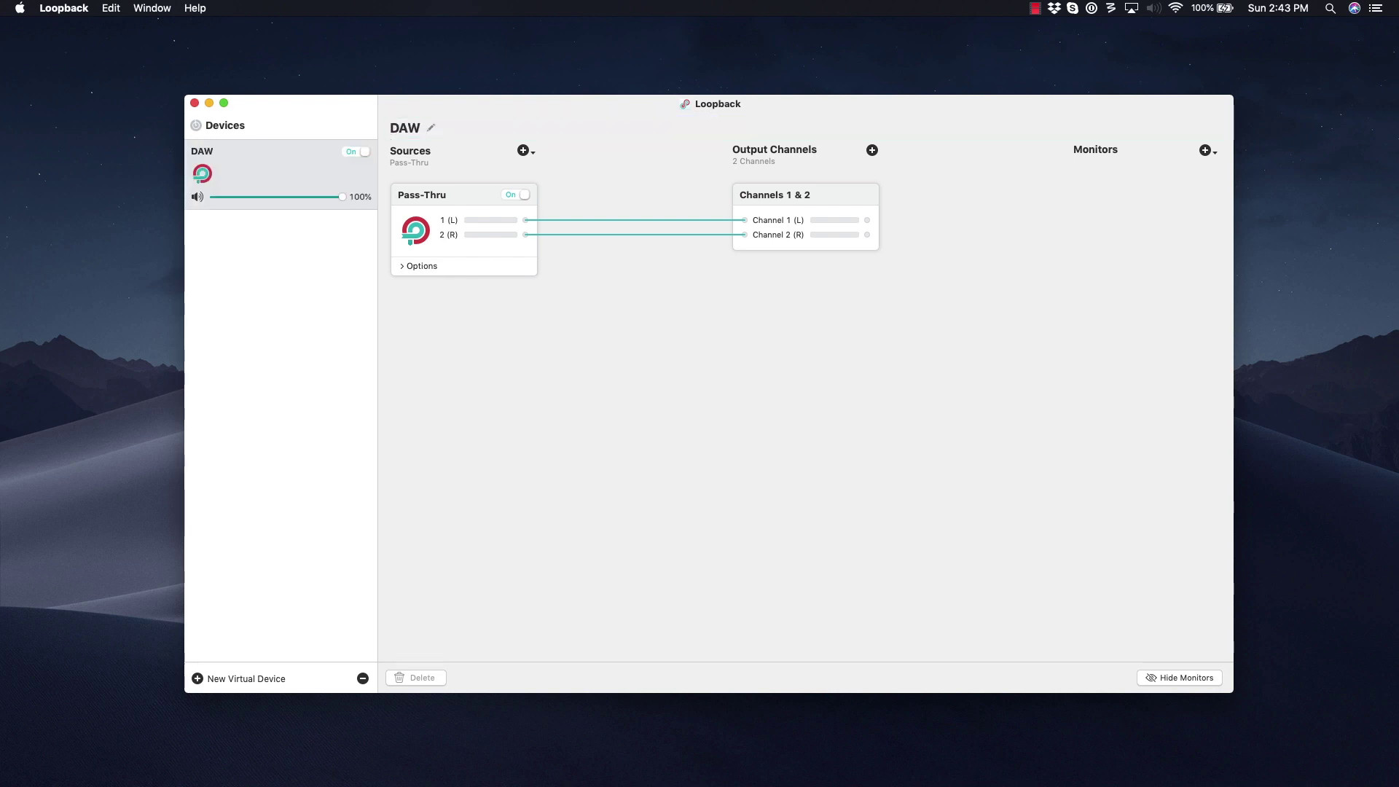
left_click(473, 195)
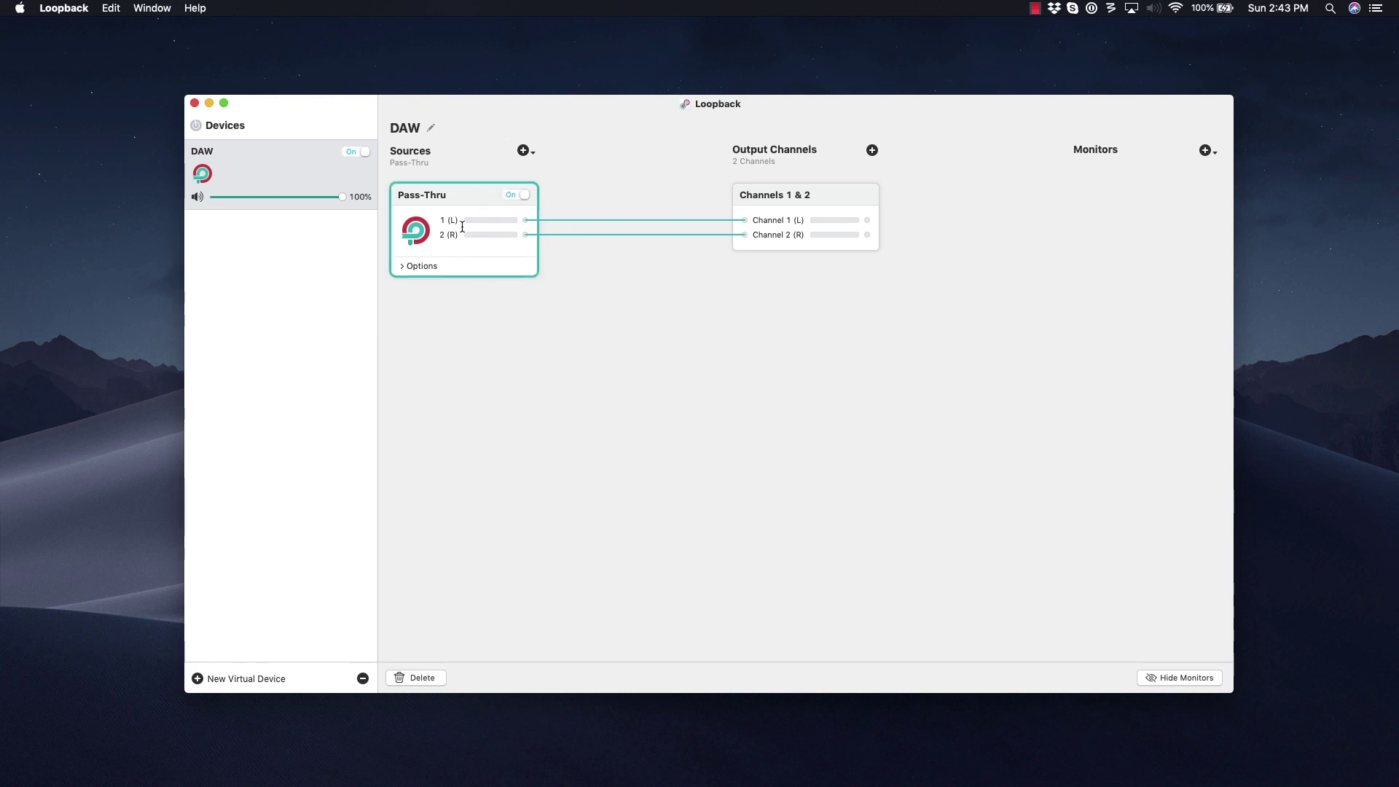
key("super+BackSpace")
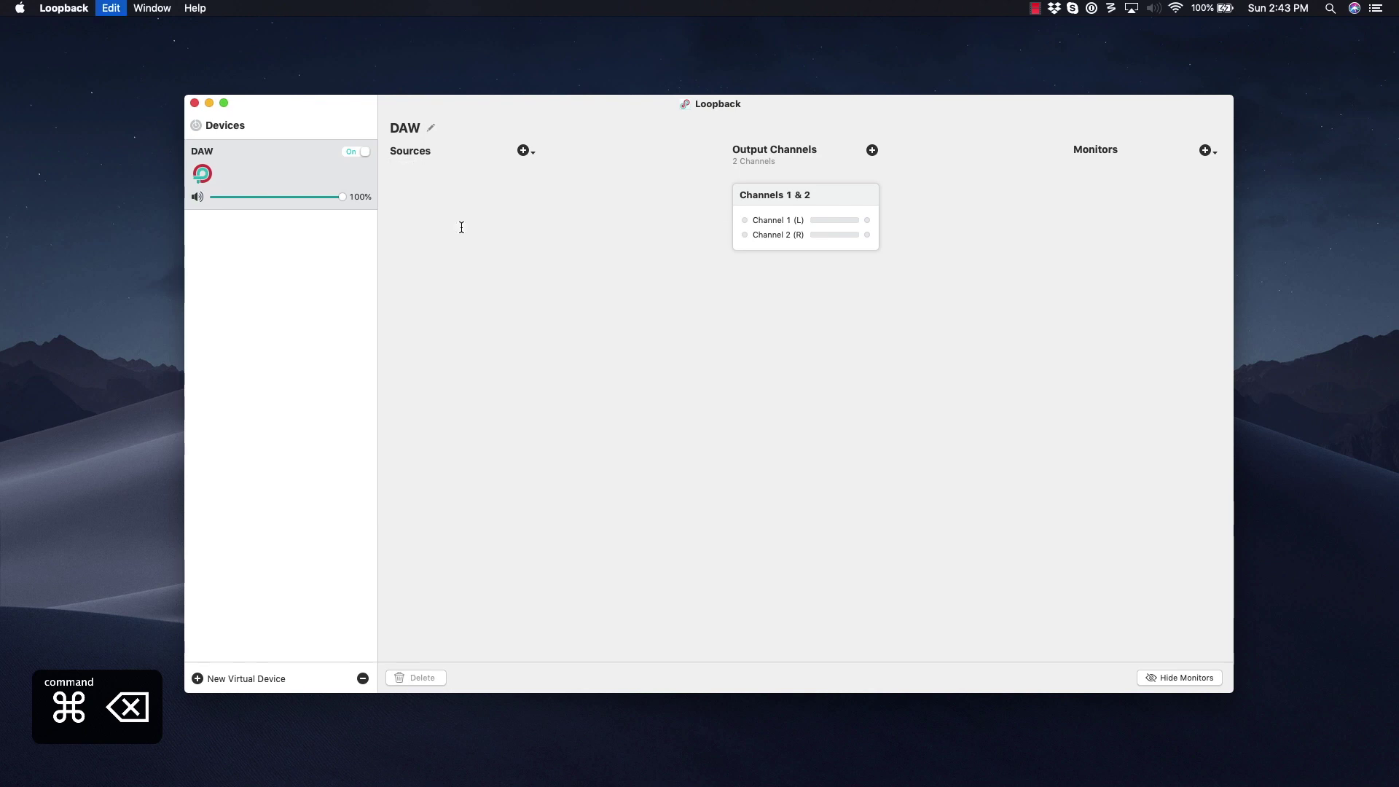
Add Skype, the H6 recorder and Farrago as sources of the DAW device.
left_click(526, 152)
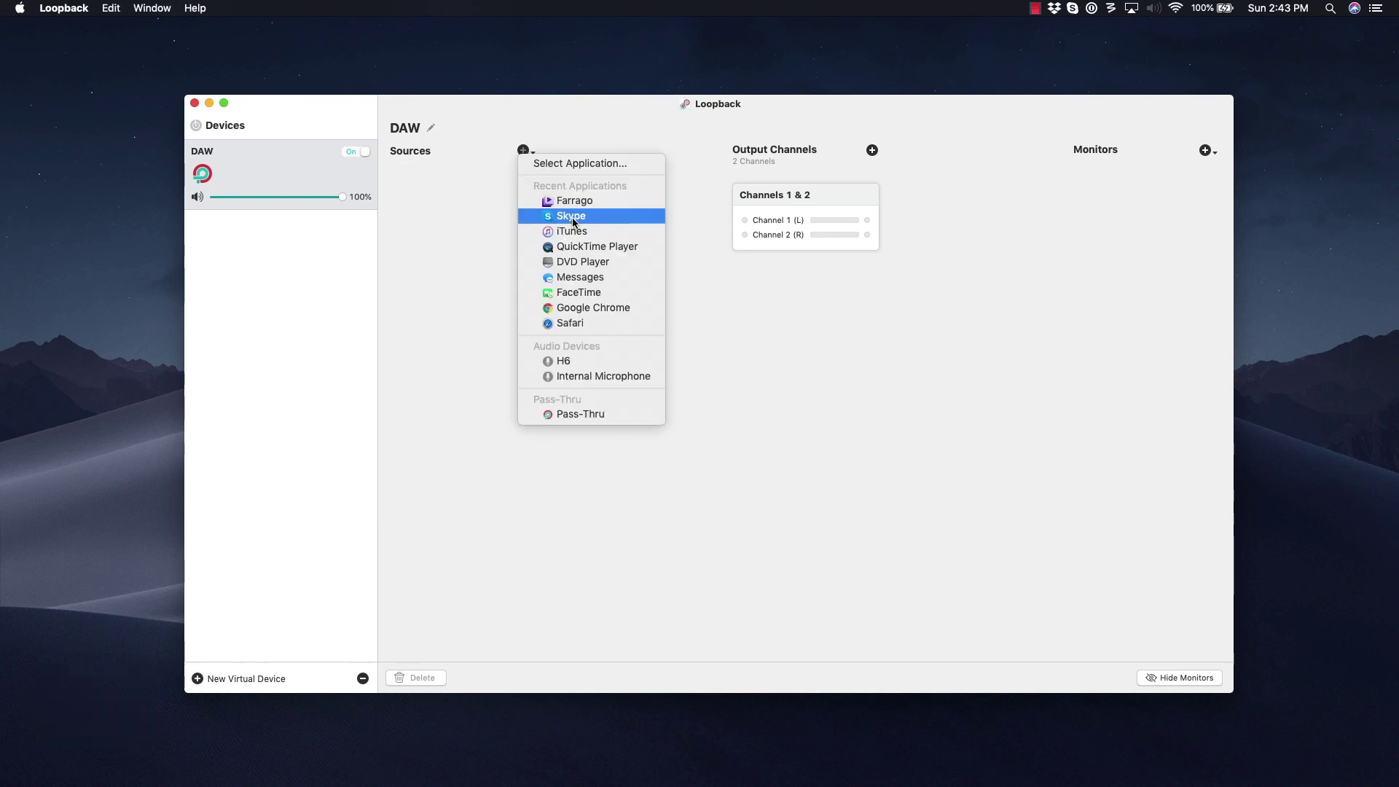
left_click(573, 218)
left_click(525, 150)
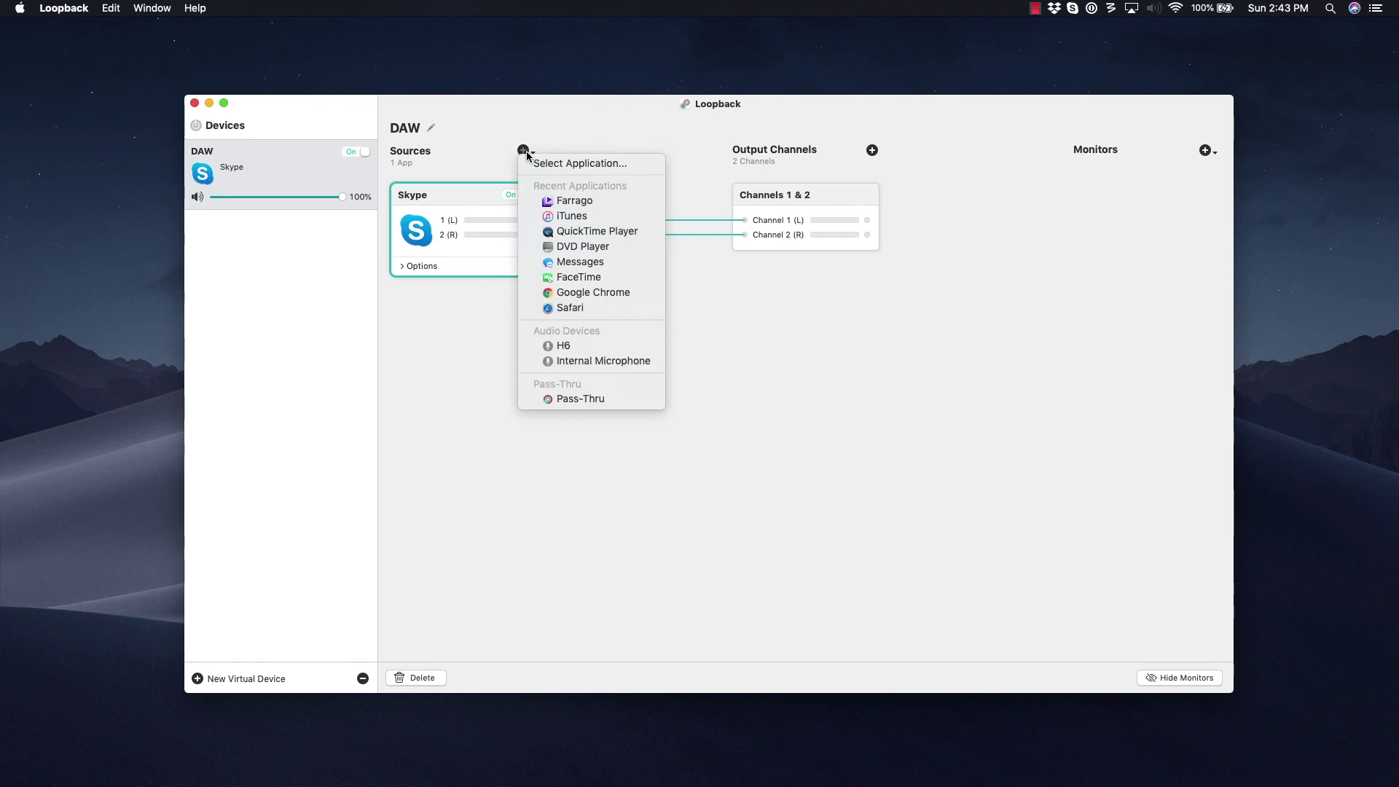
left_click(569, 346)
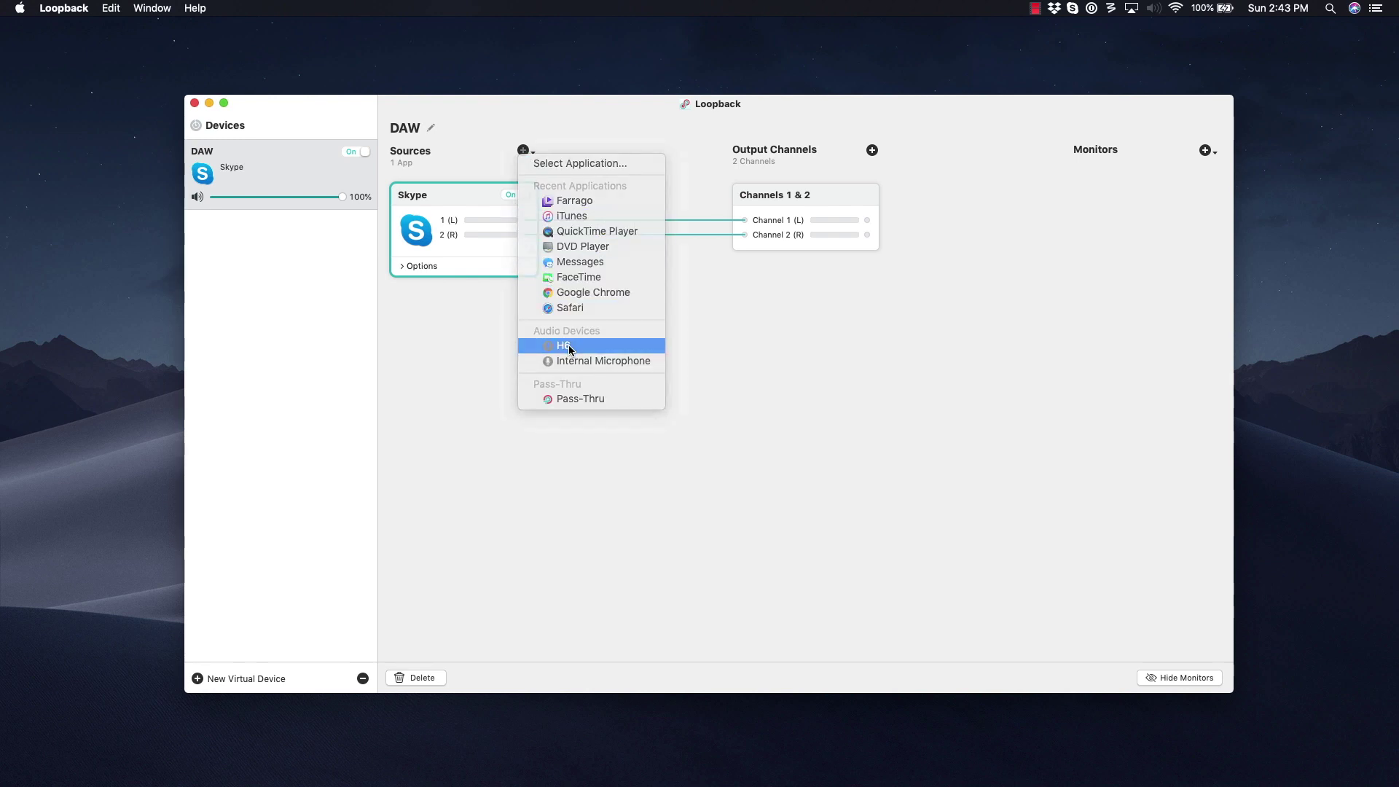
left_click(523, 151)
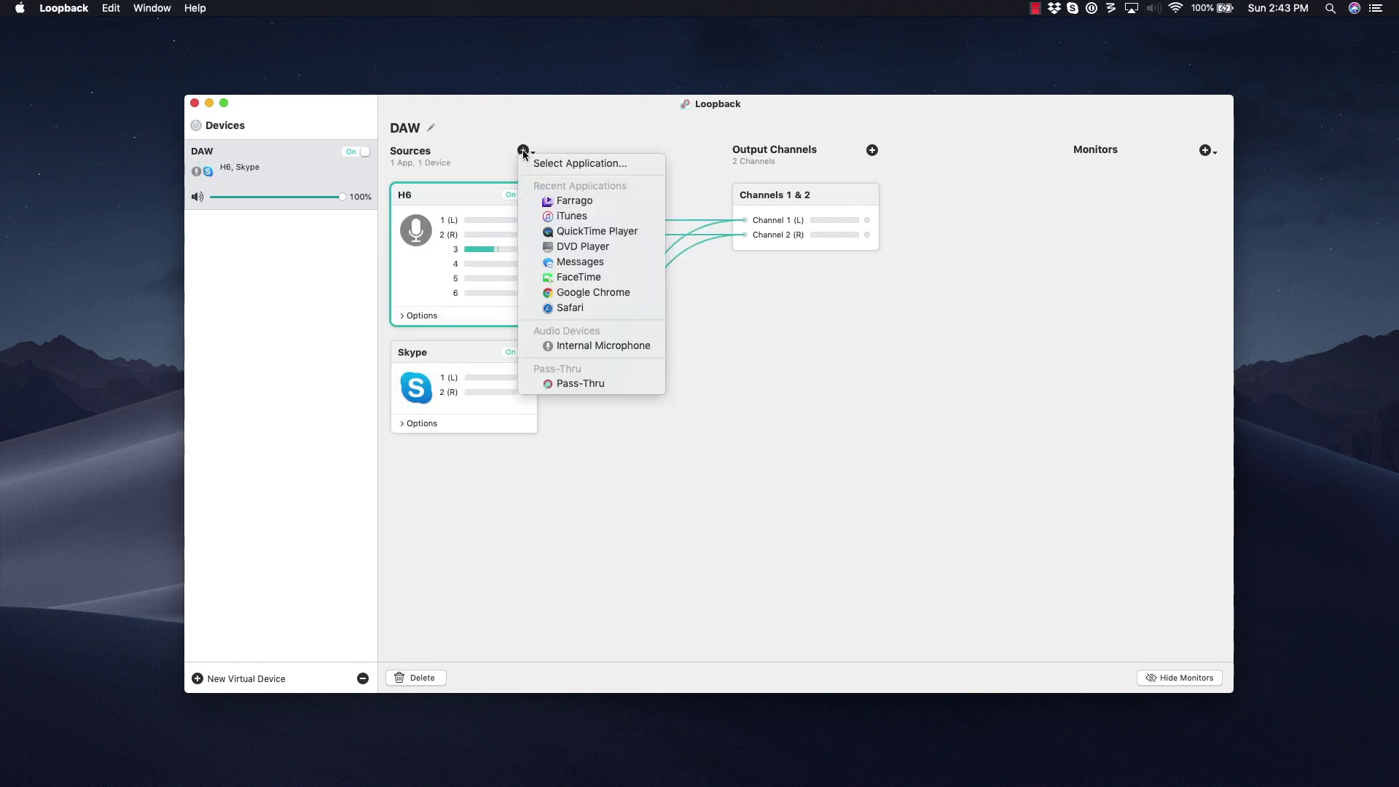
left_click(562, 201)
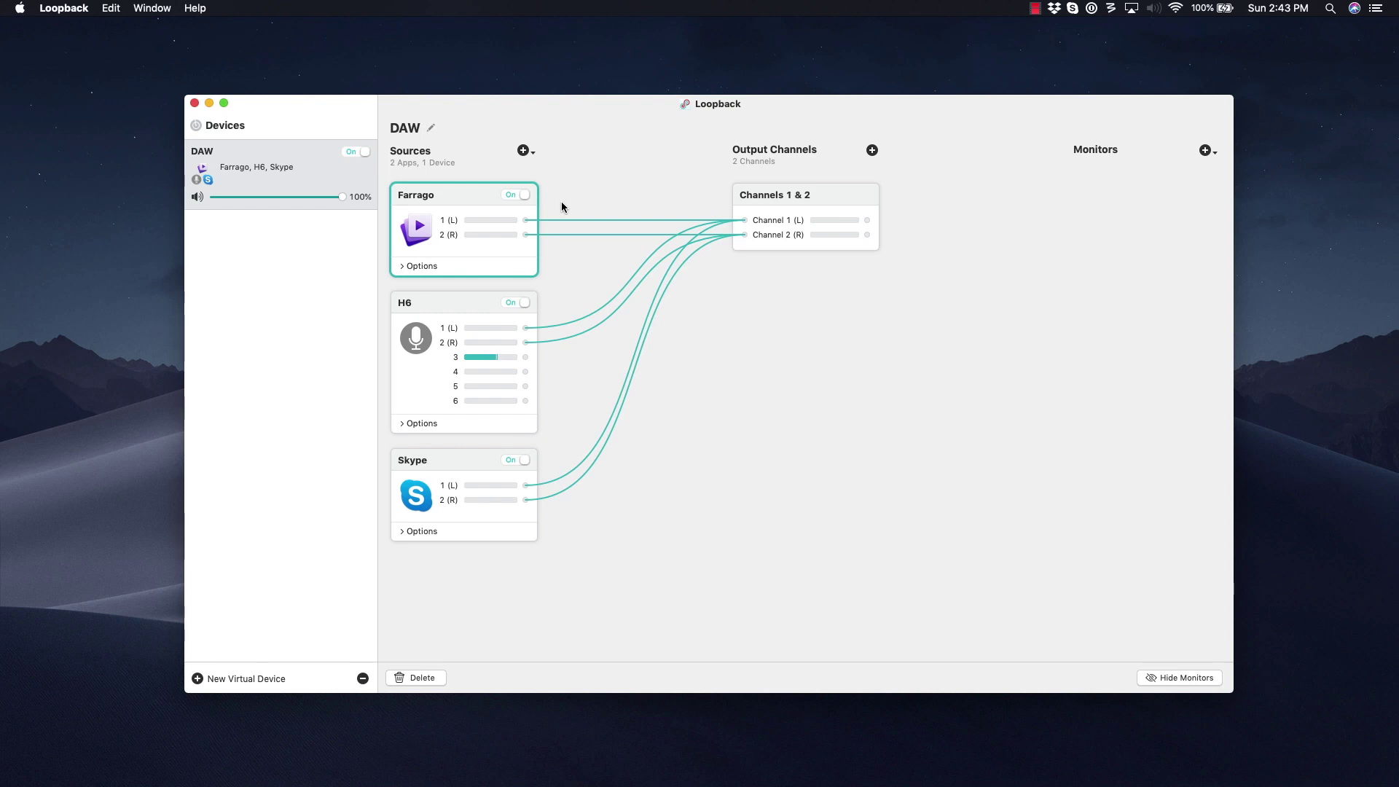
Delete all automatic Skype, H6 and Farrago connections to Channels 1 & 2.
left_click(672, 221)
left_click(663, 248)
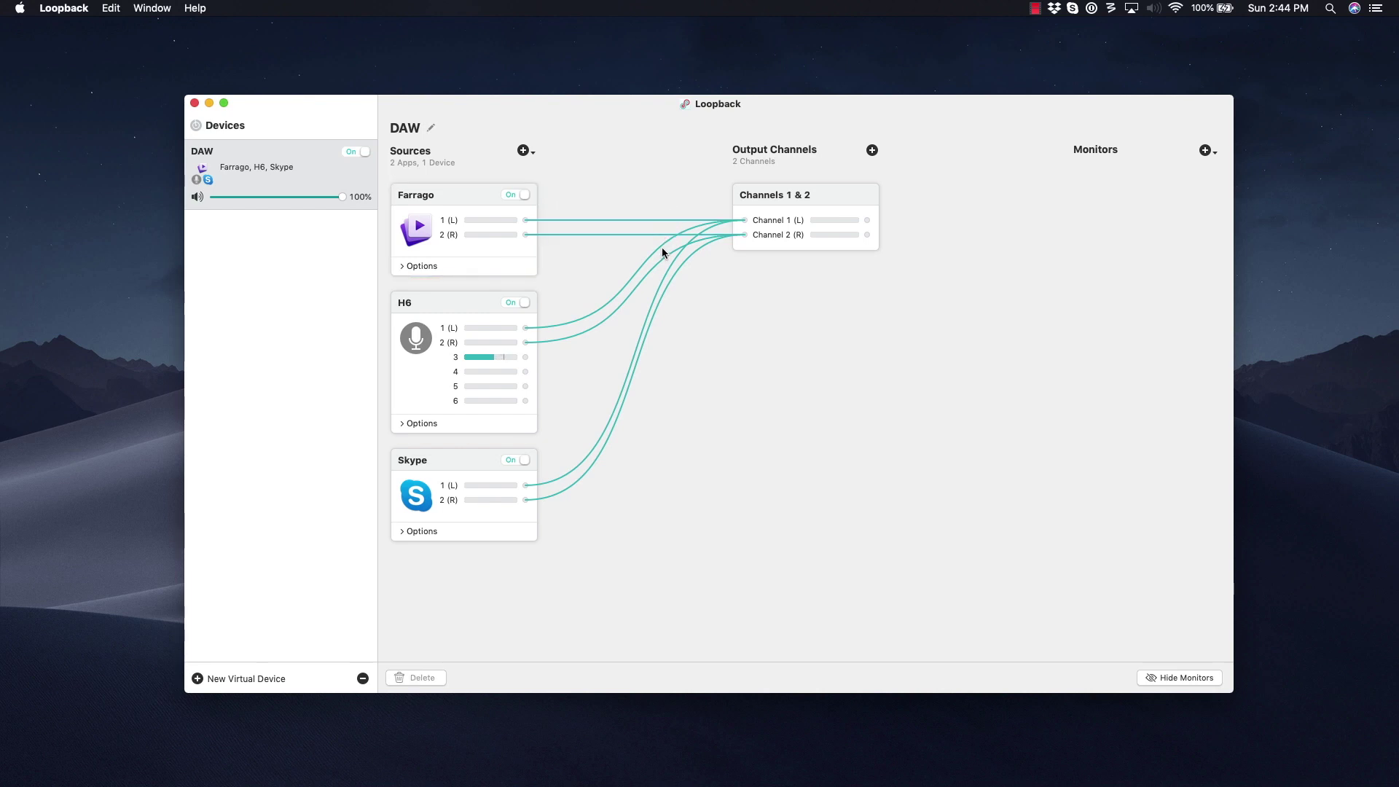
key("super+a")
left_click(664, 211)
left_click(671, 279)
left_click(667, 273, "shift")
left_click(659, 261)
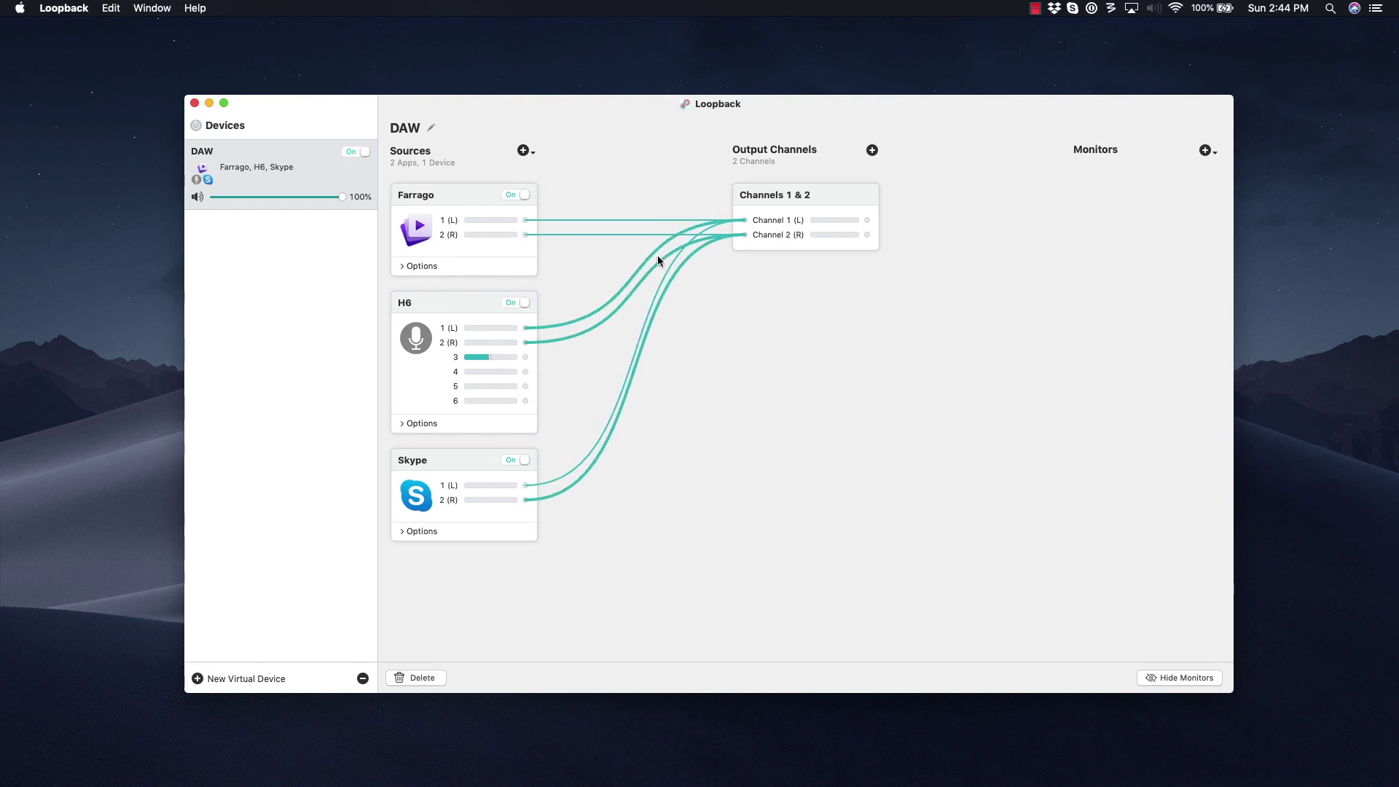
key("Delete")
left_click(673, 257)
left_click(665, 235, "shift")
key("super+BackSpace")
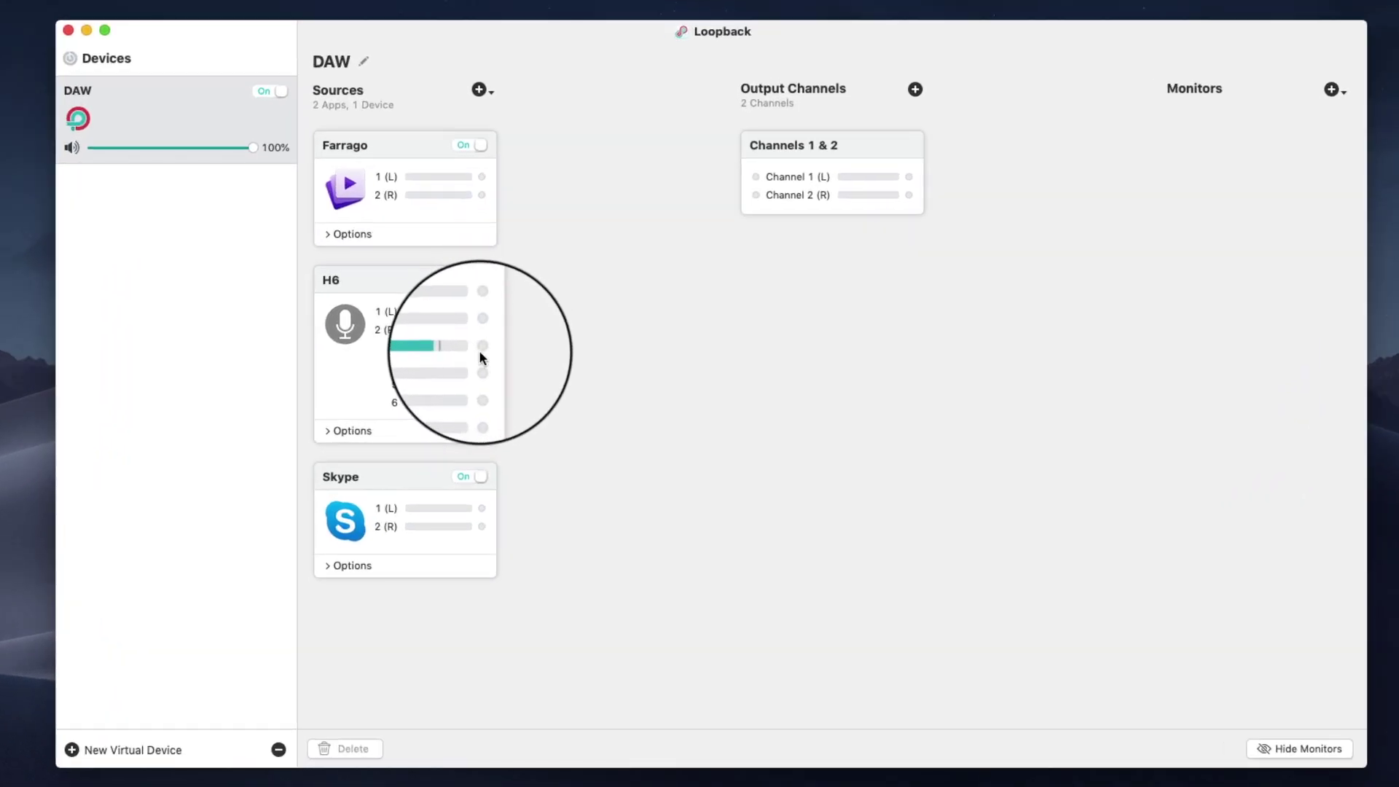
Wire H6 input 3 to Channel 1 (L) and both Skype channels to Channel 2 (R).
left_click_drag(478, 346, 737, 219)
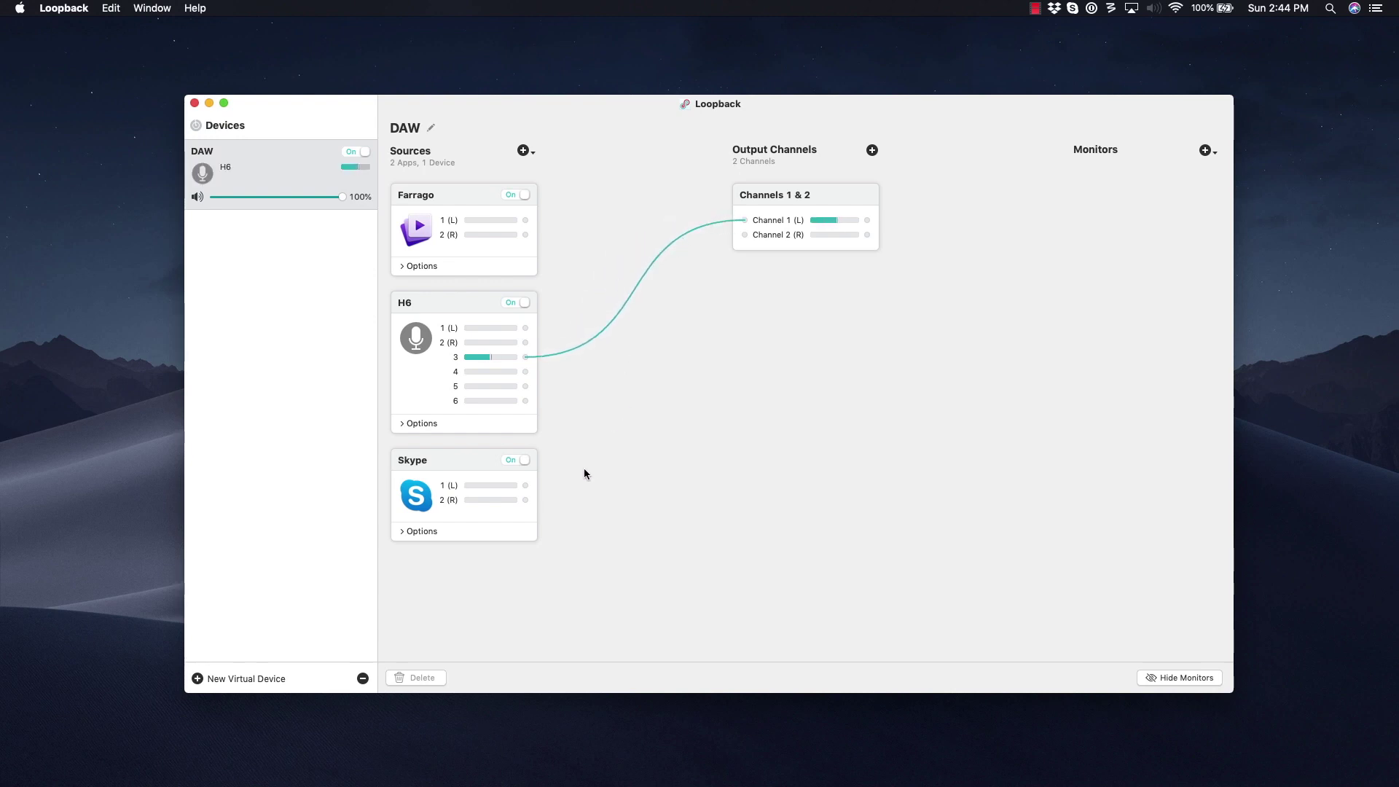
left_click_drag(526, 485, 744, 234)
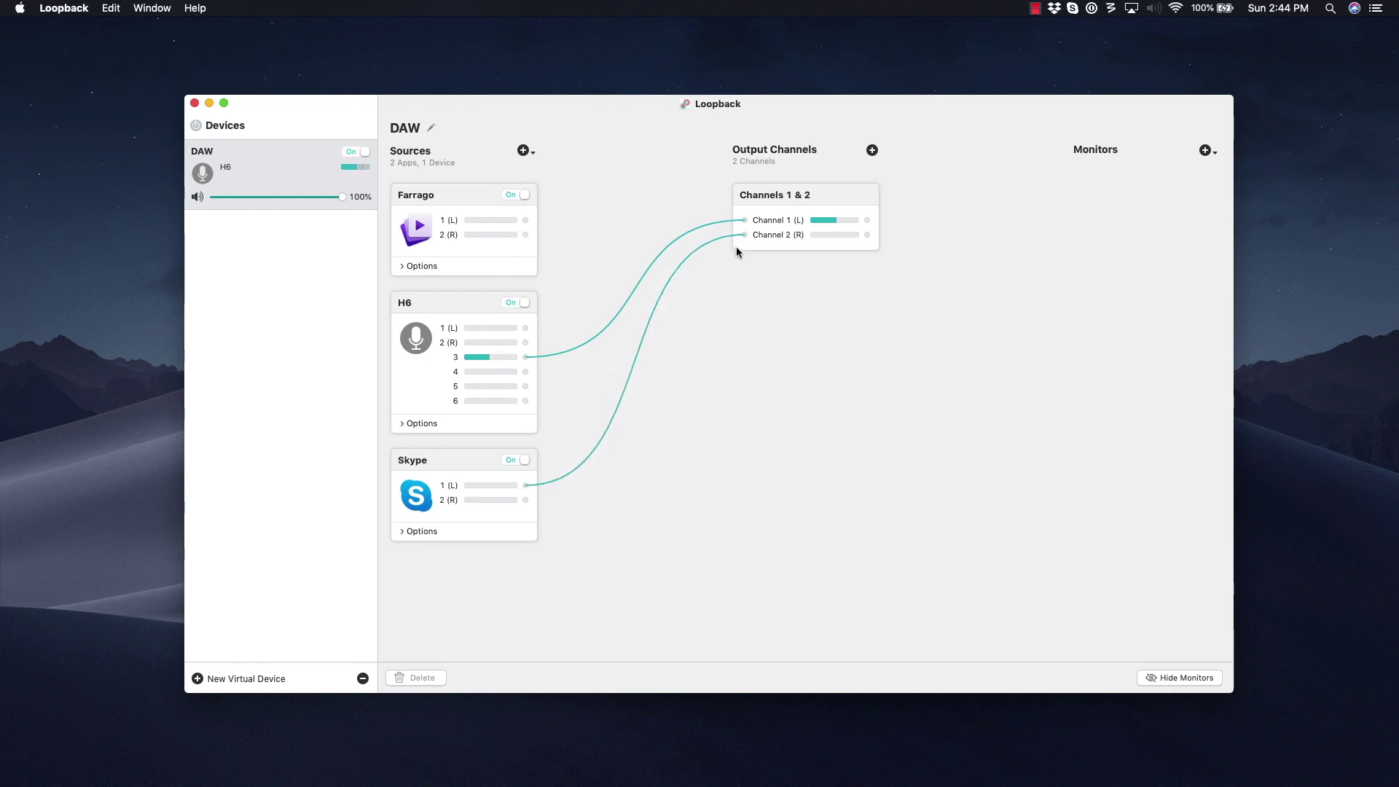
left_click_drag(531, 499, 744, 234)
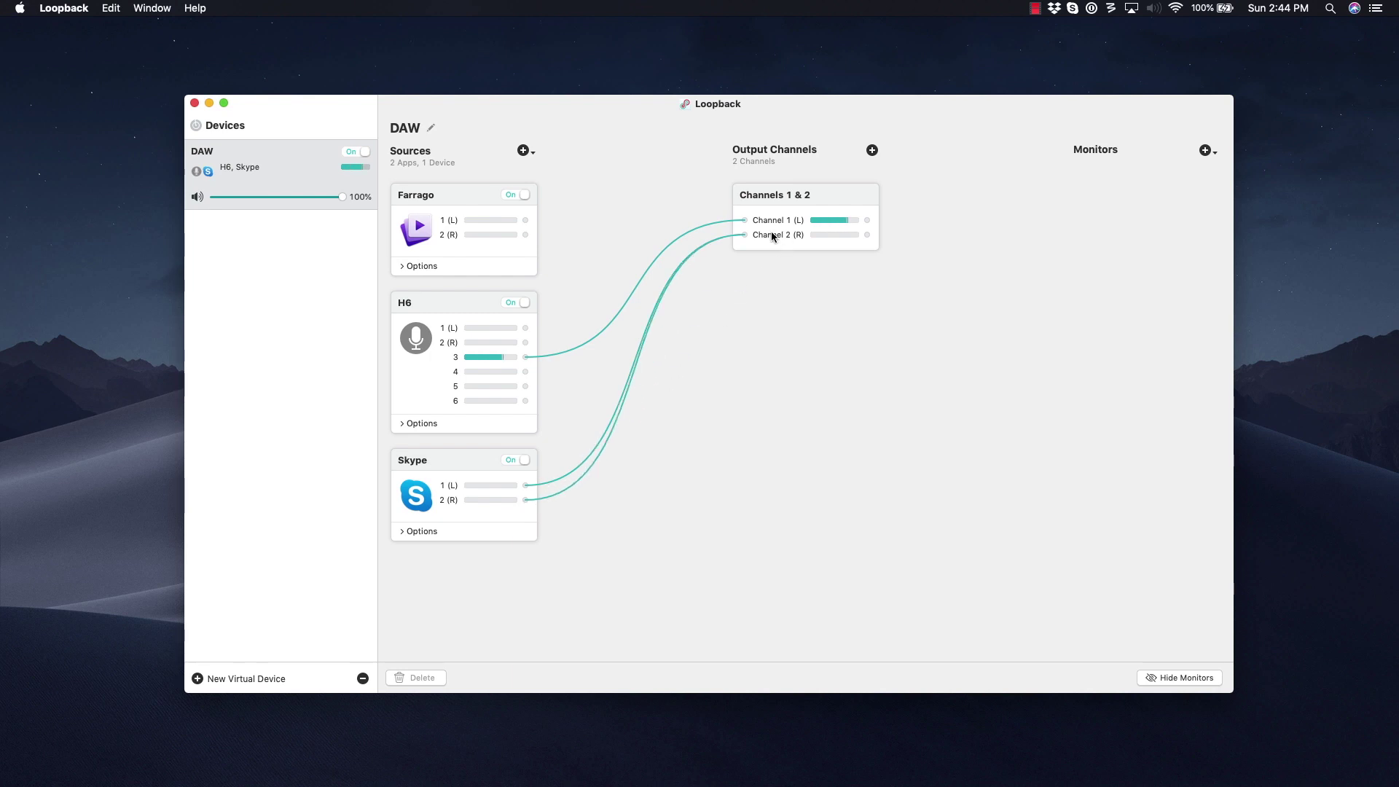
Add output Channels 3 & 4 and connect both Farrago channels to Channel 3.
left_click(872, 151)
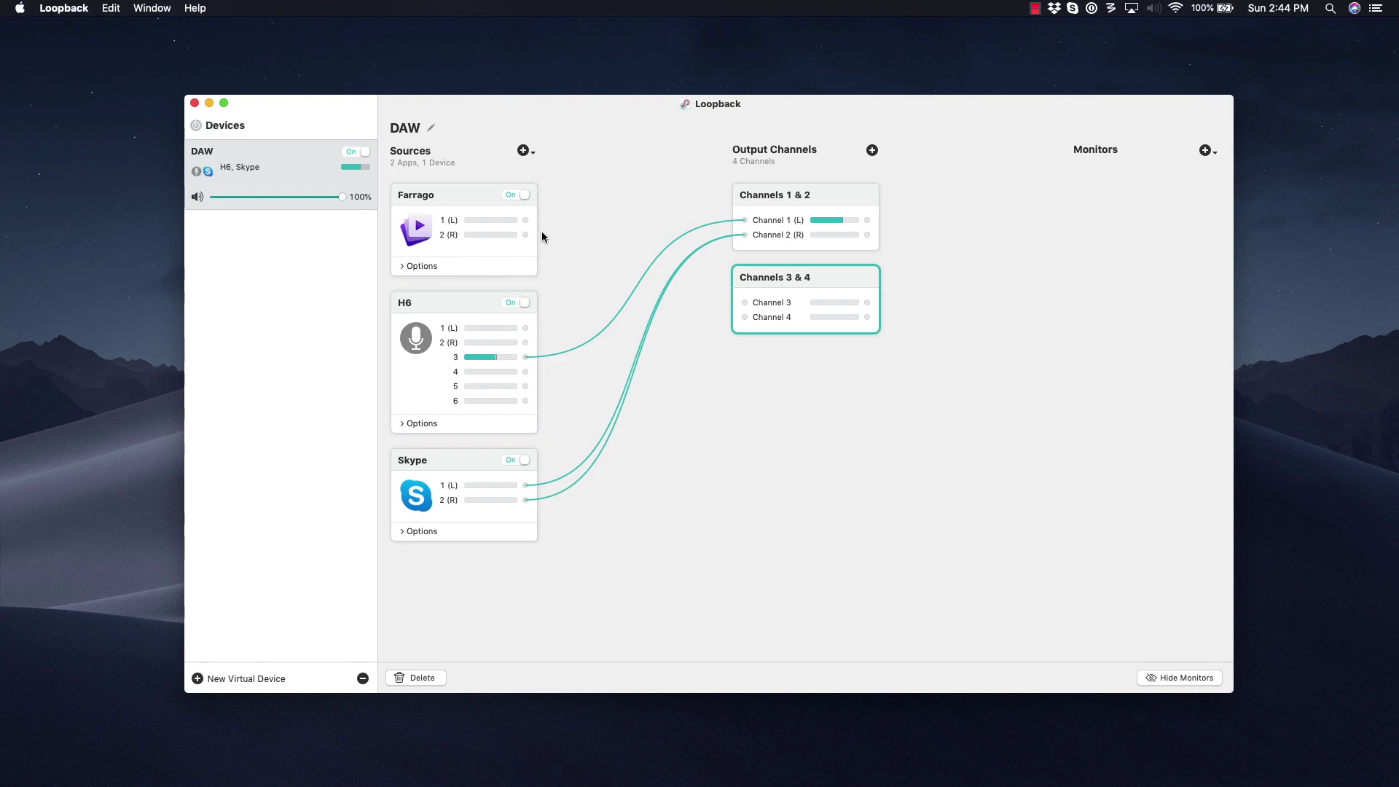
left_click_drag(525, 221, 745, 302)
left_click_drag(526, 235, 745, 303)
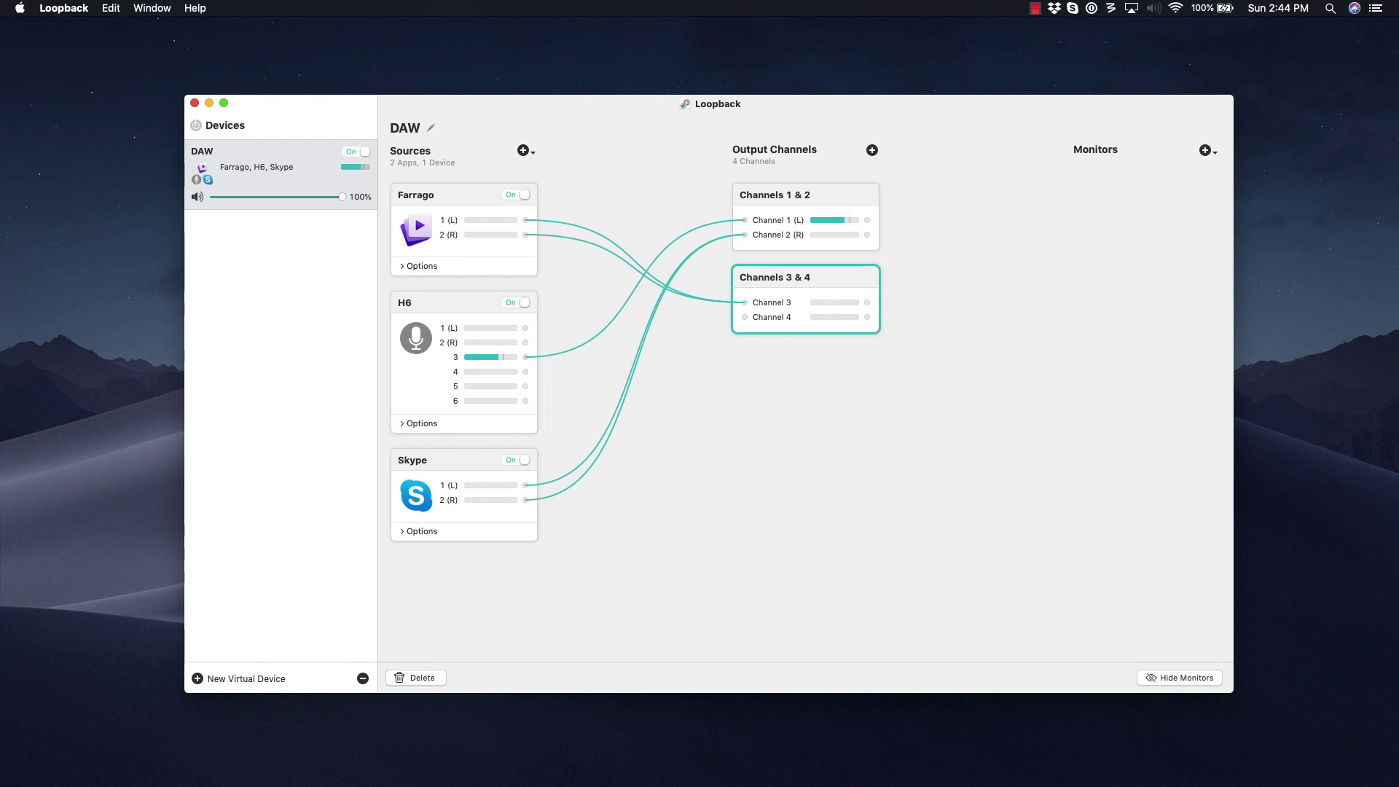
Turn on Skype's 'Mute when capturing' option.
left_click(415, 268)
left_click(412, 285)
left_click(415, 265)
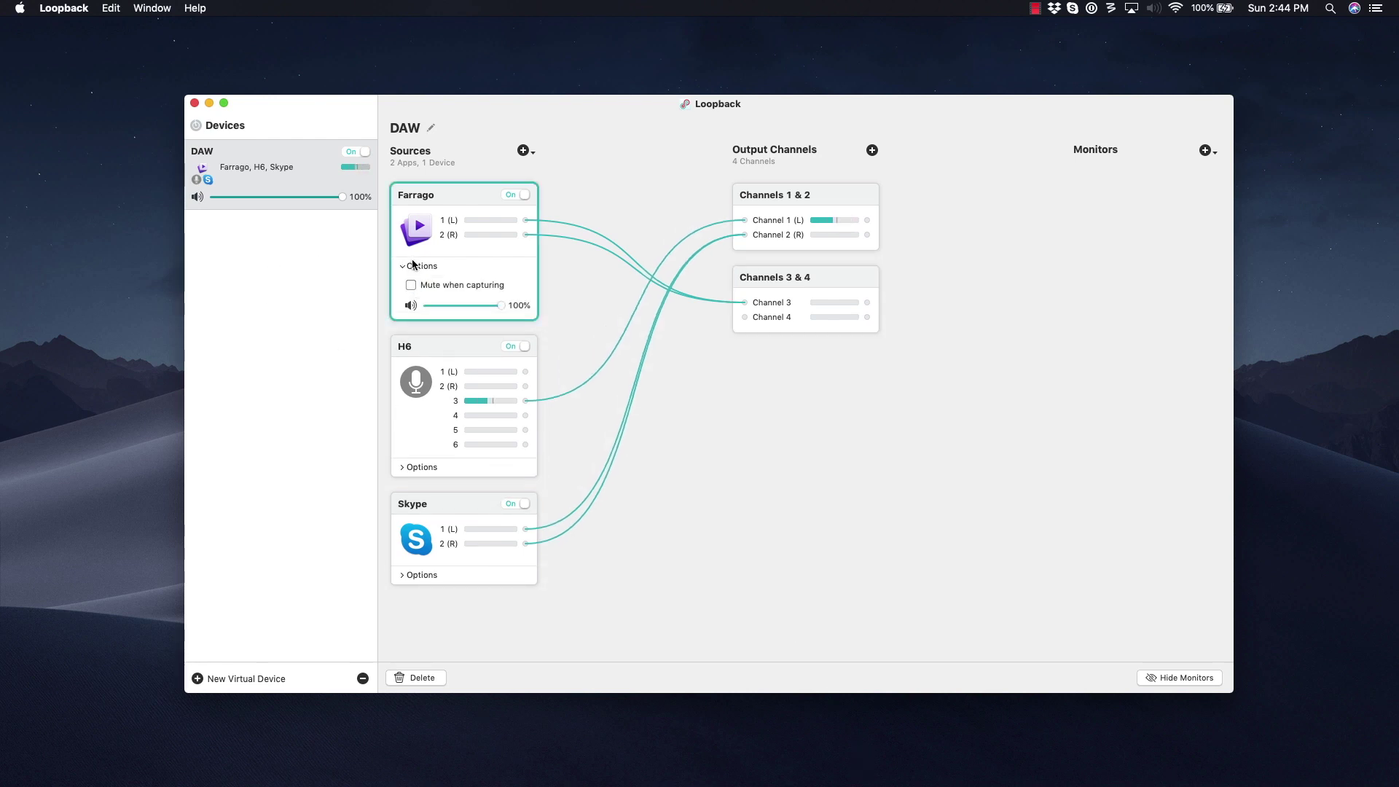
left_click(410, 266)
left_click(422, 532)
left_click(413, 550)
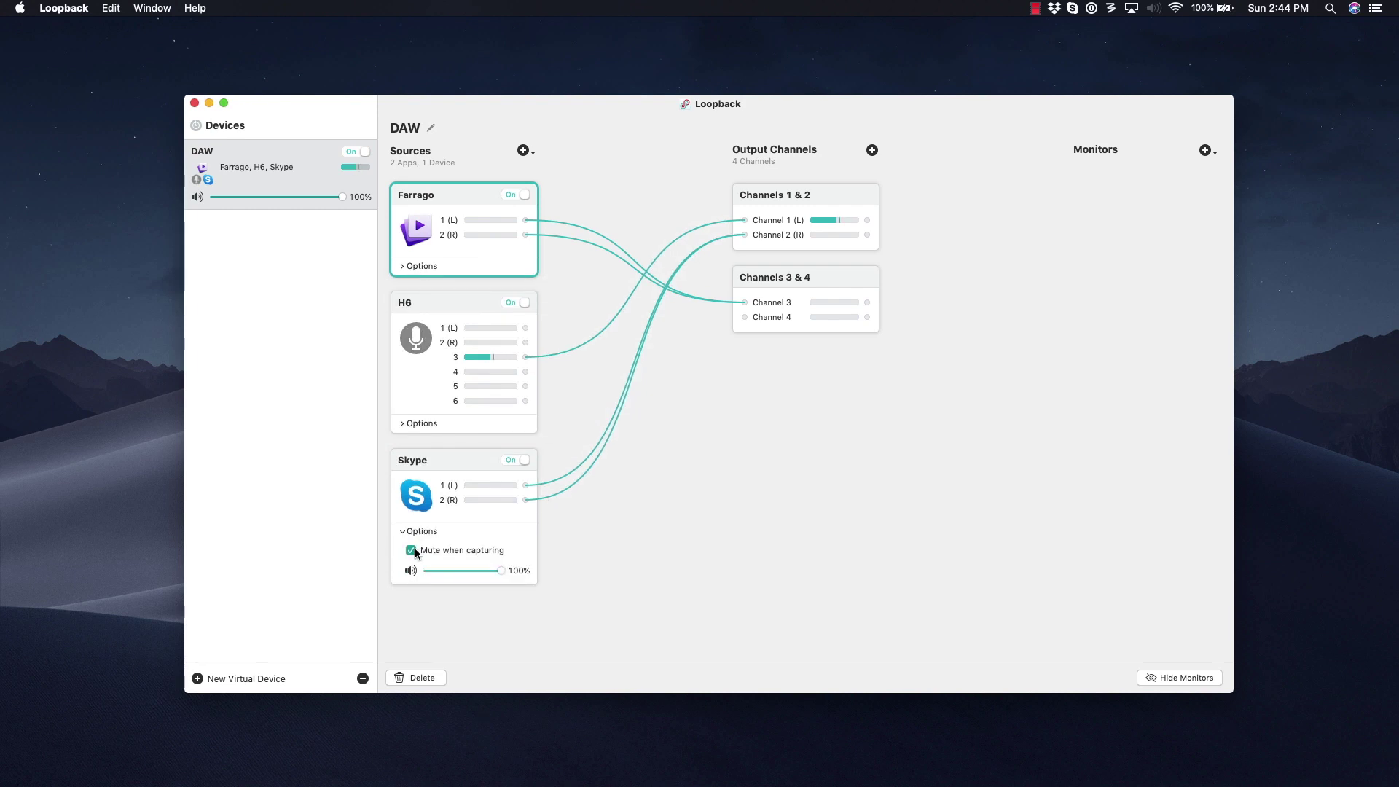
left_click(417, 531)
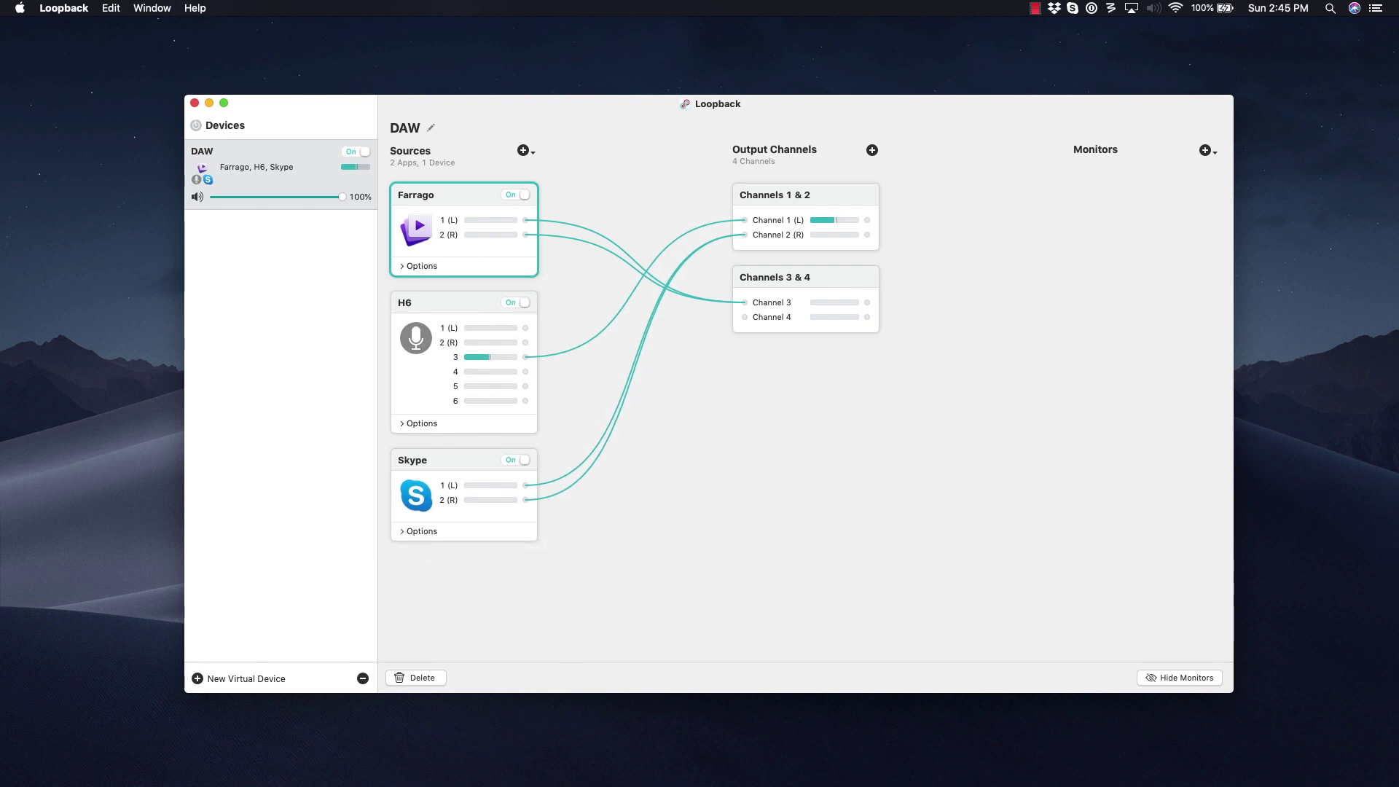
key("super+Tab")
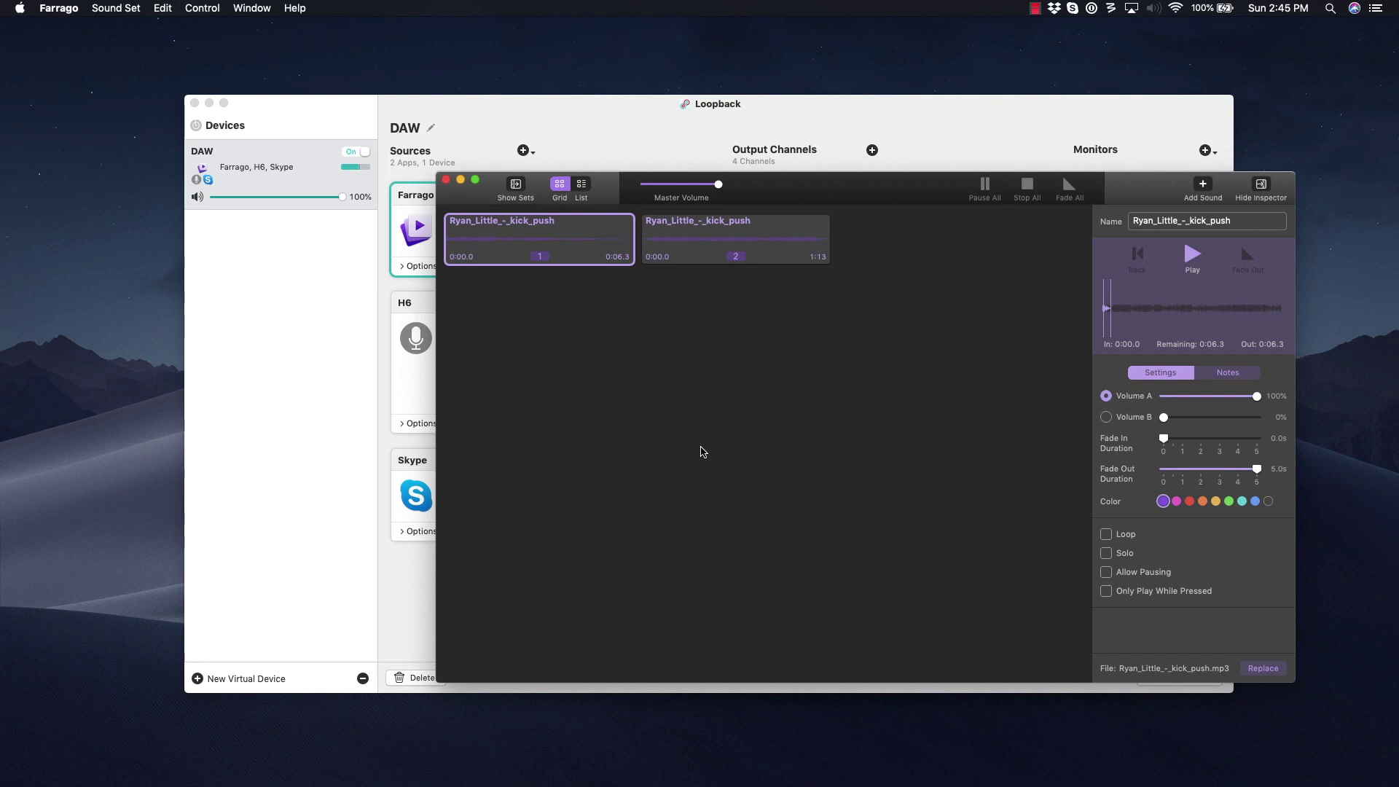
Play Farrago's first kick sound to test the routing, then close the soundboard.
left_click_drag(887, 188, 725, 386)
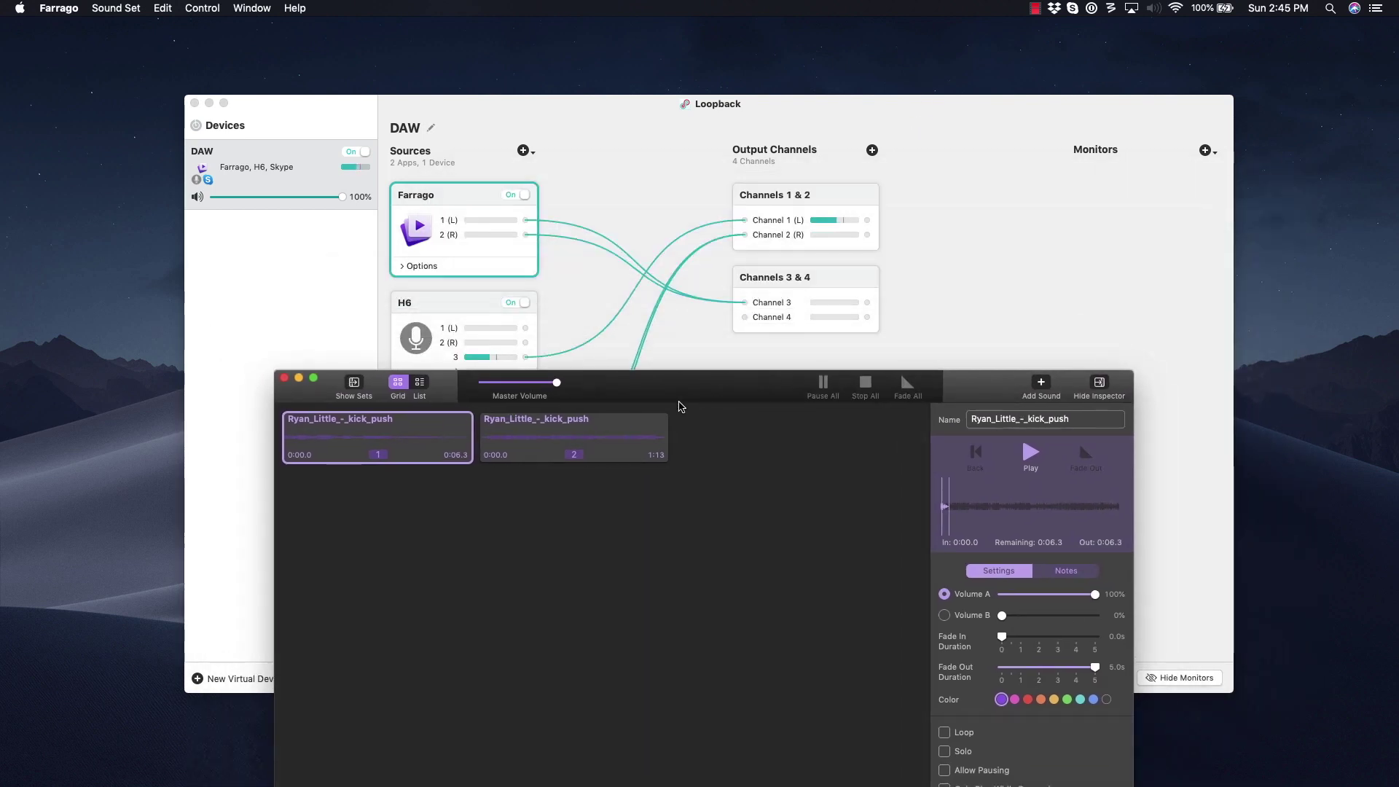
left_click(394, 457)
key("super+w")
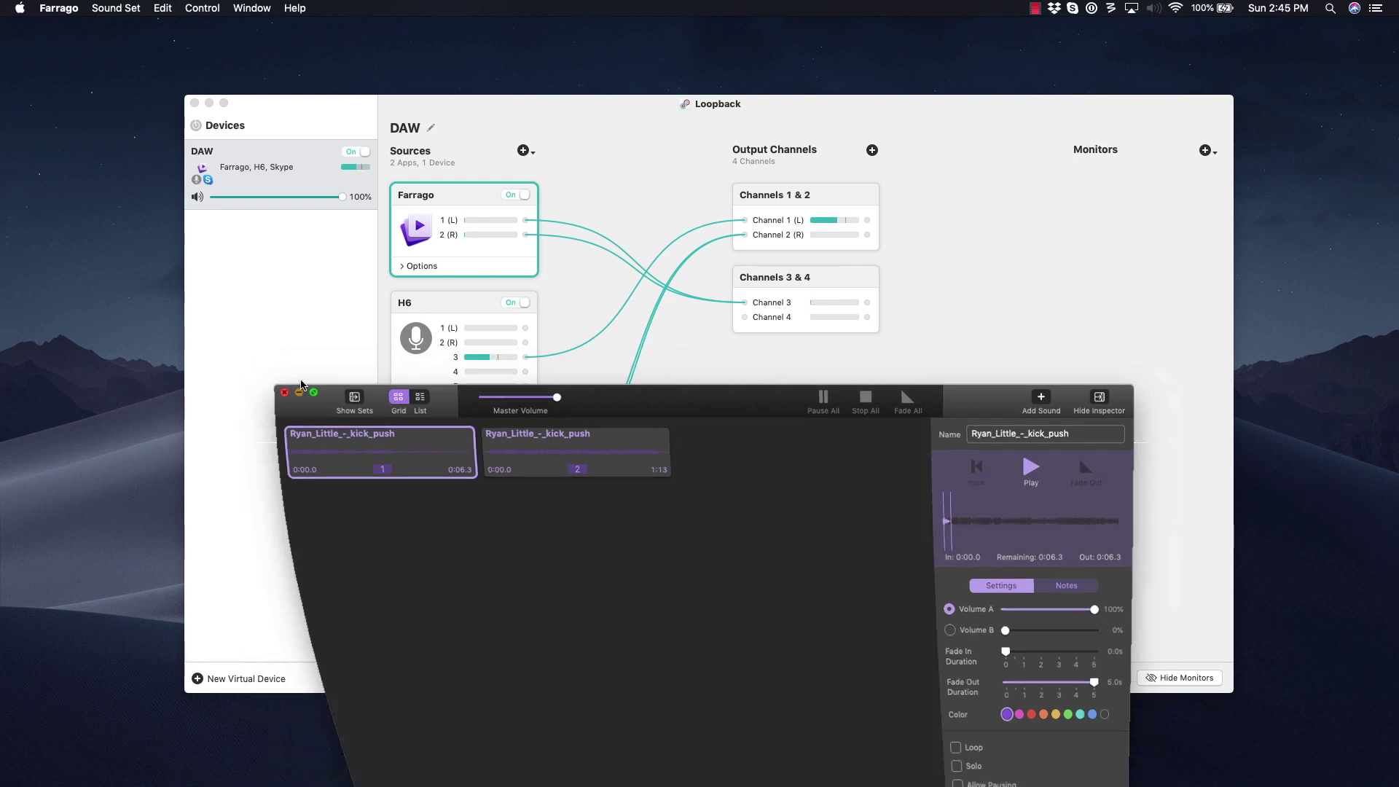
left_click(765, 436)
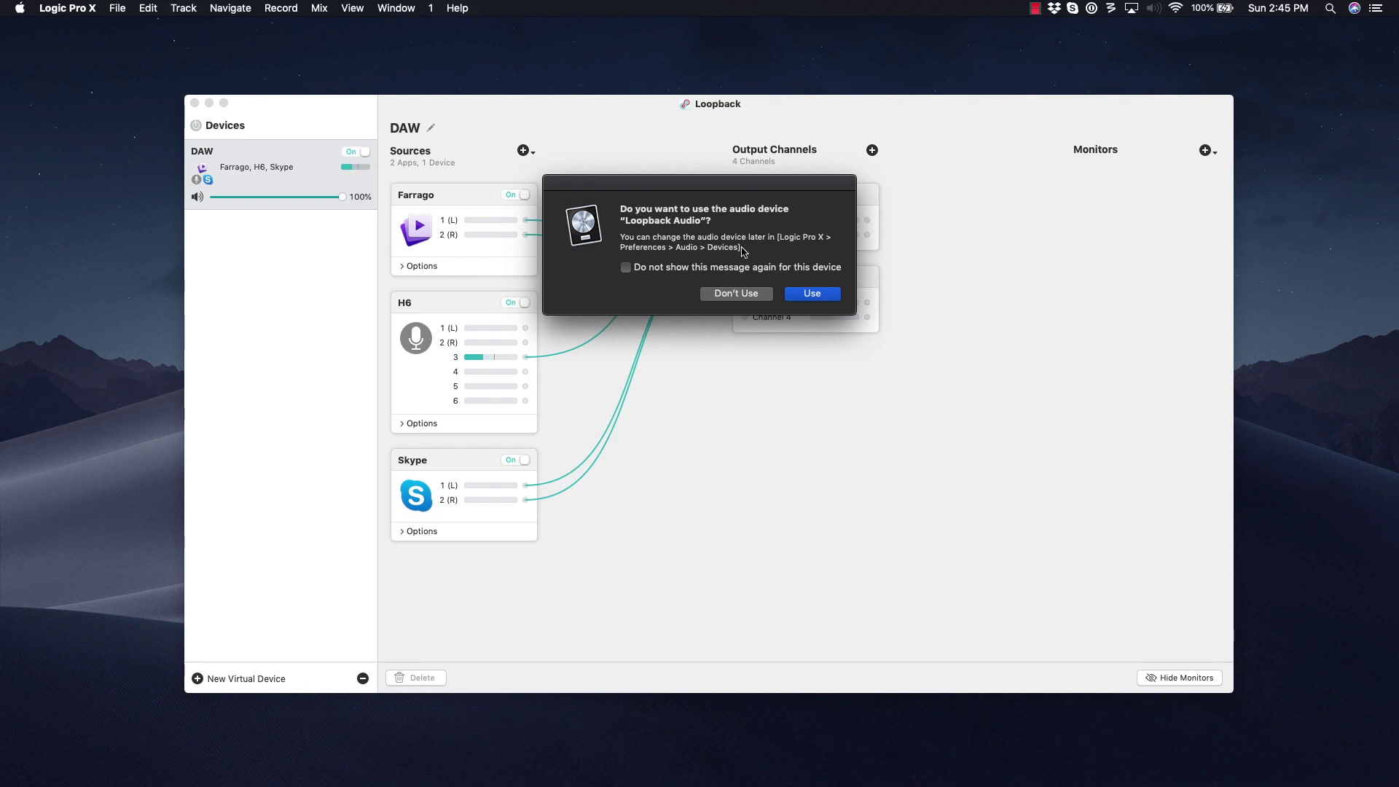
Accept Loopback Audio as Logic Pro X's audio device.
left_click(815, 294)
left_click(812, 294)
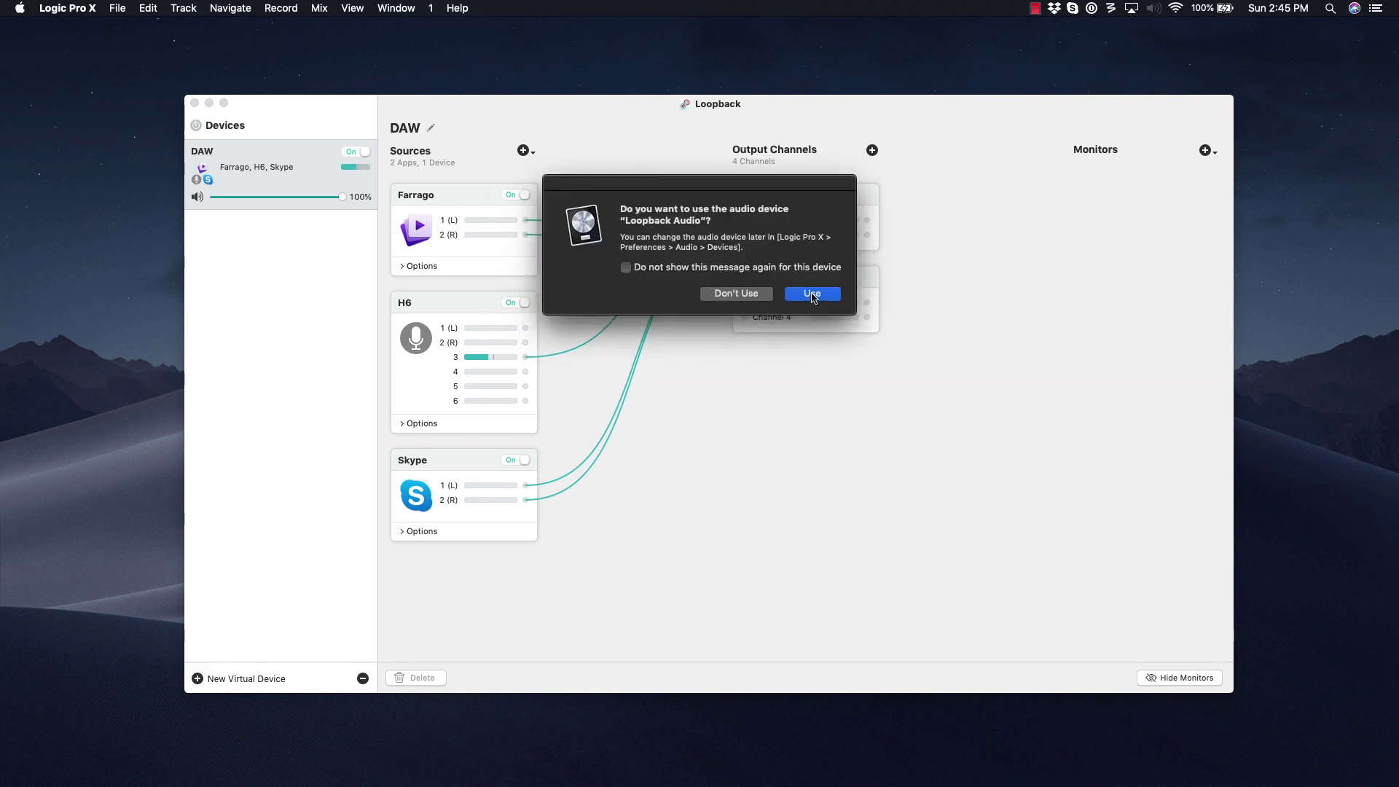
left_click(118, 8)
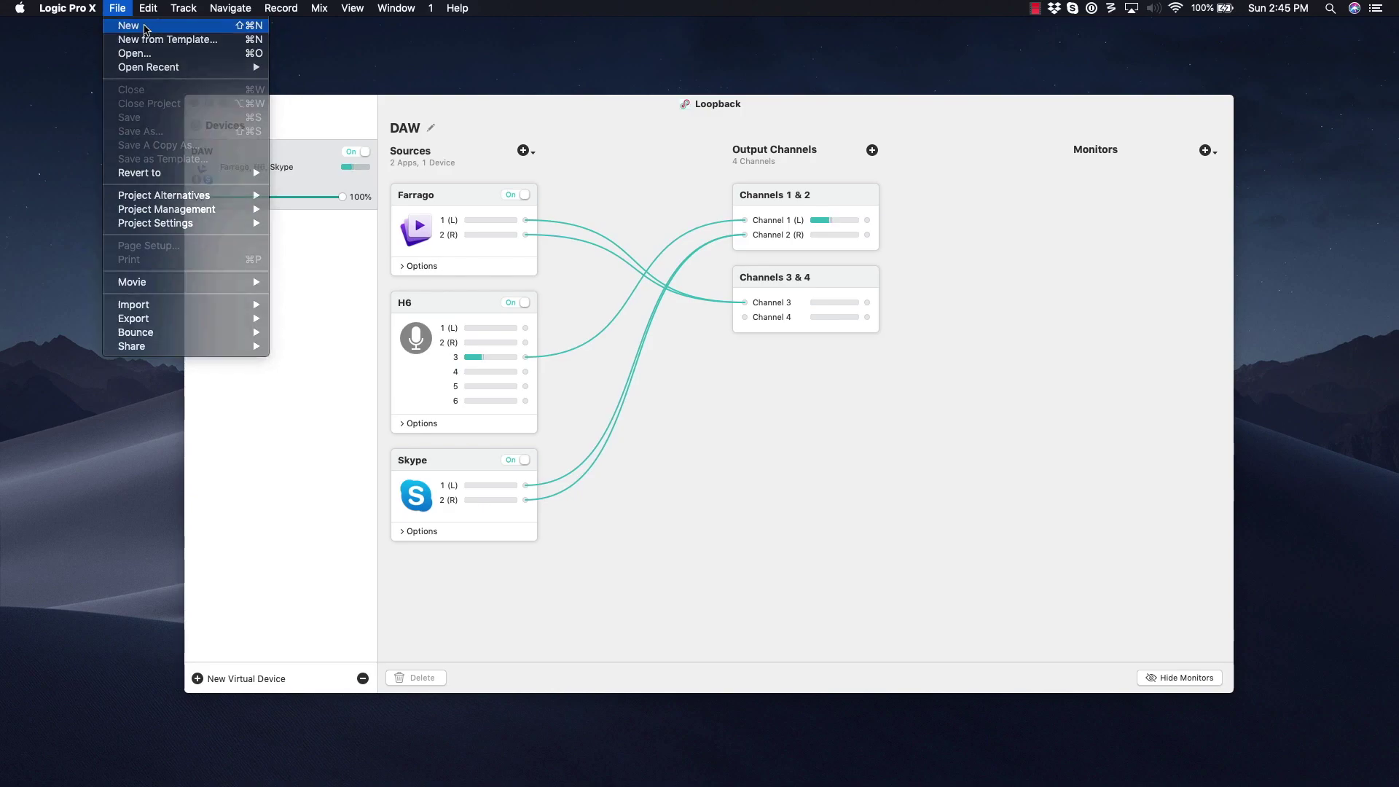
Create a new project with one audio track on Input 1 named 'Microphone'.
left_click(145, 29)
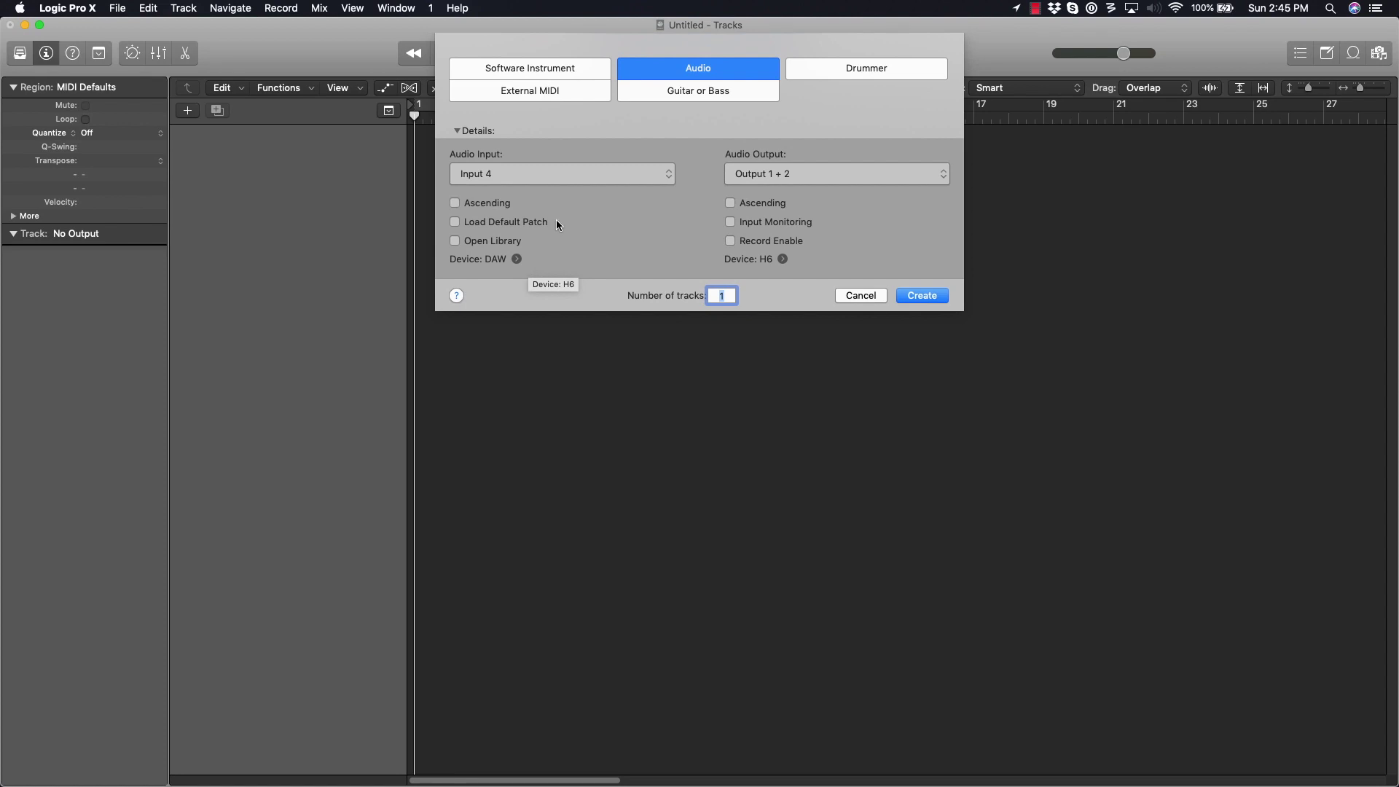
left_click(522, 172)
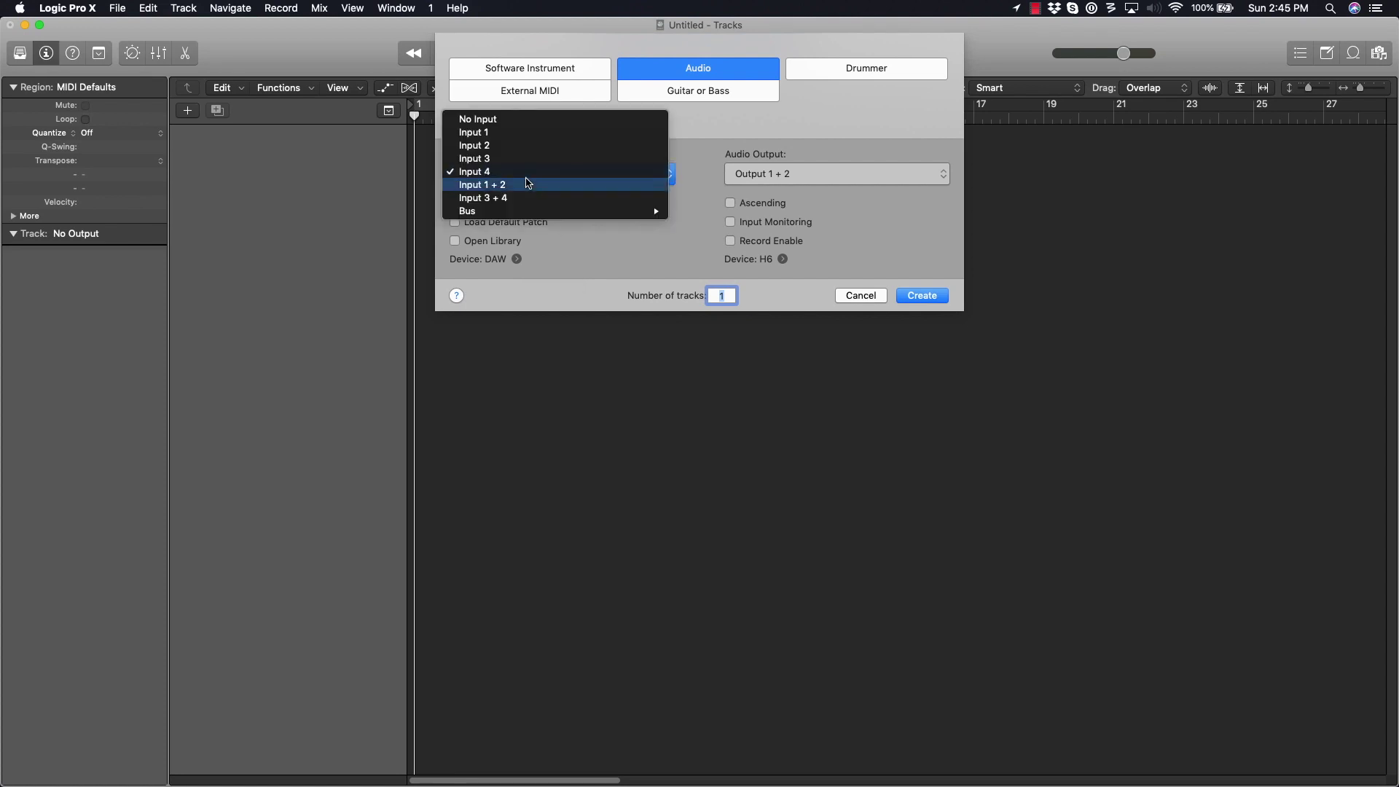
left_click(525, 131)
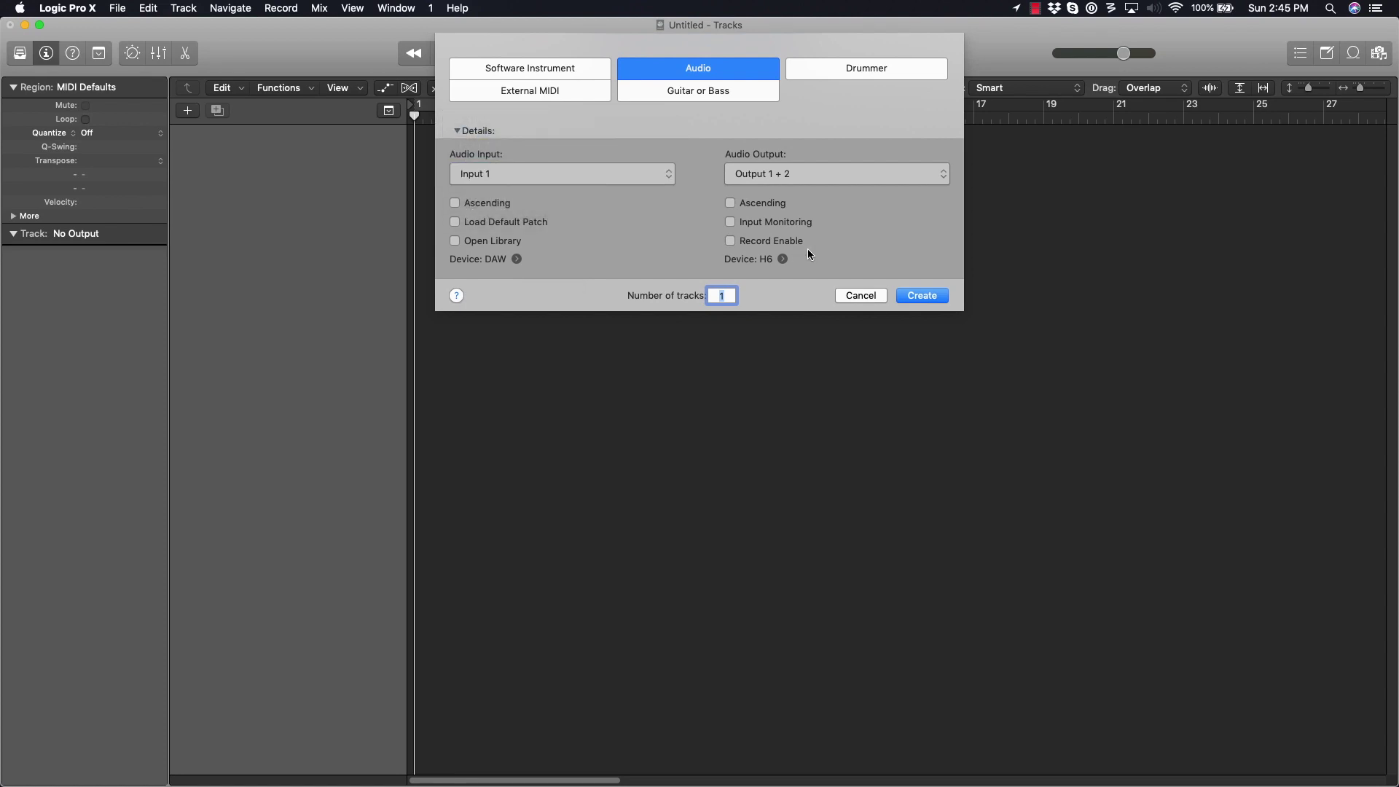
left_click(922, 295)
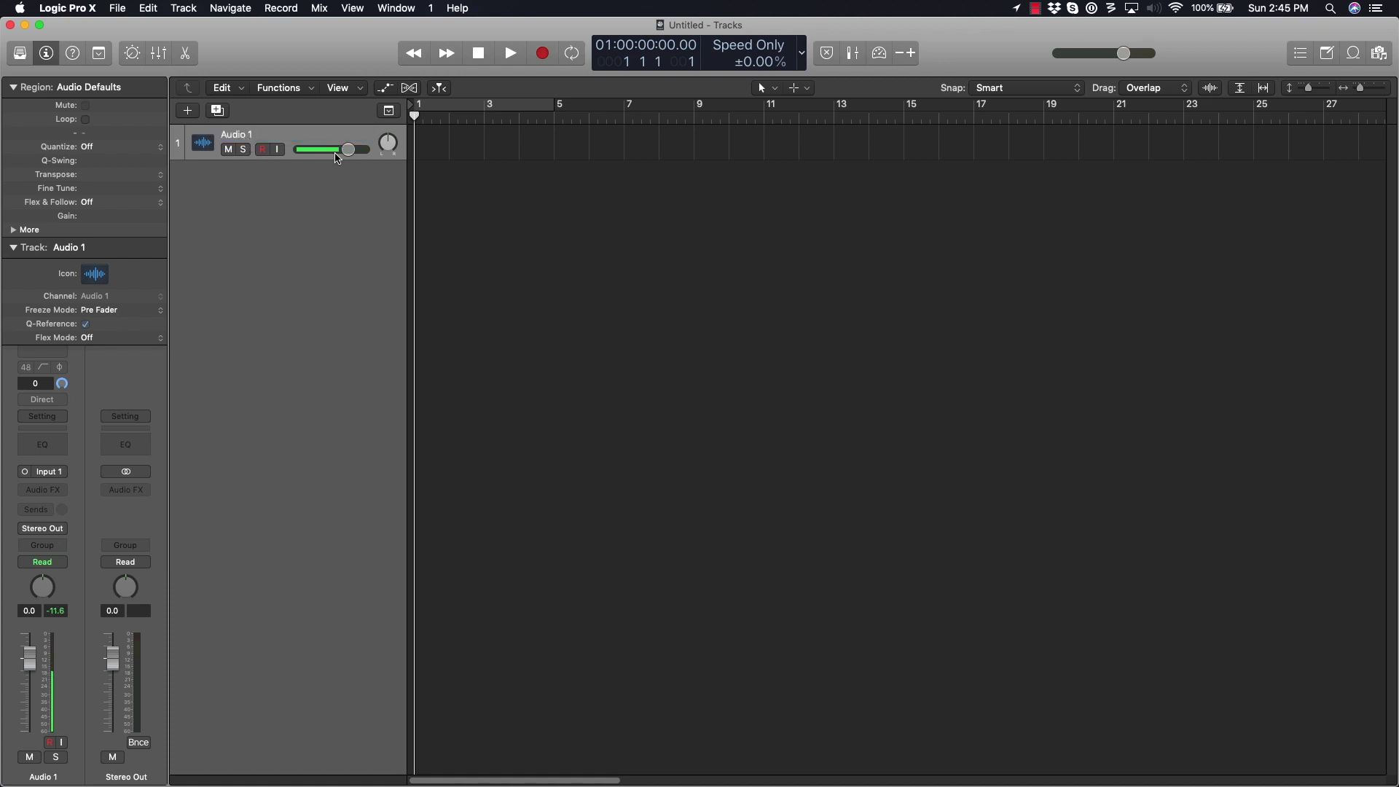
left_click(243, 138)
double_click(243, 137)
type("M")
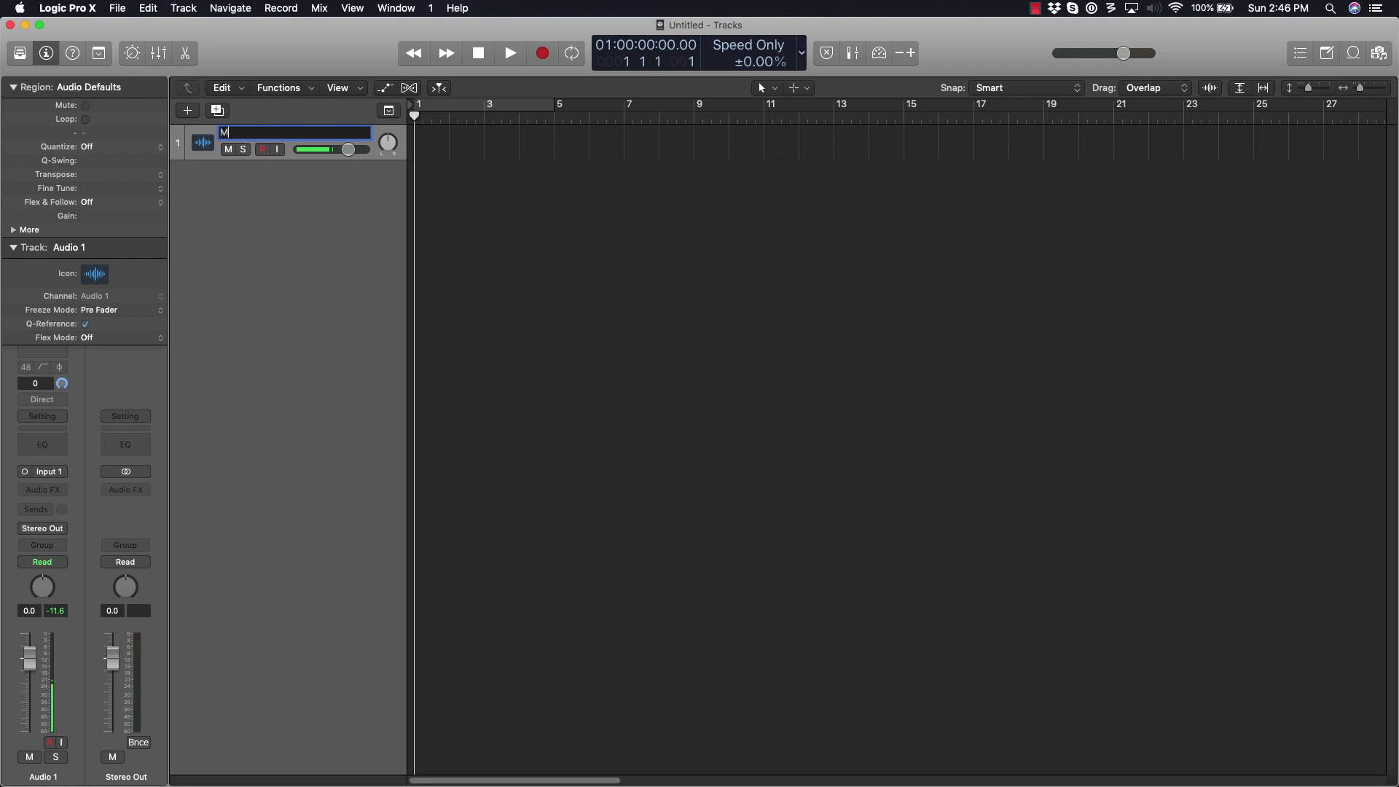
type("icrophone")
key("Return")
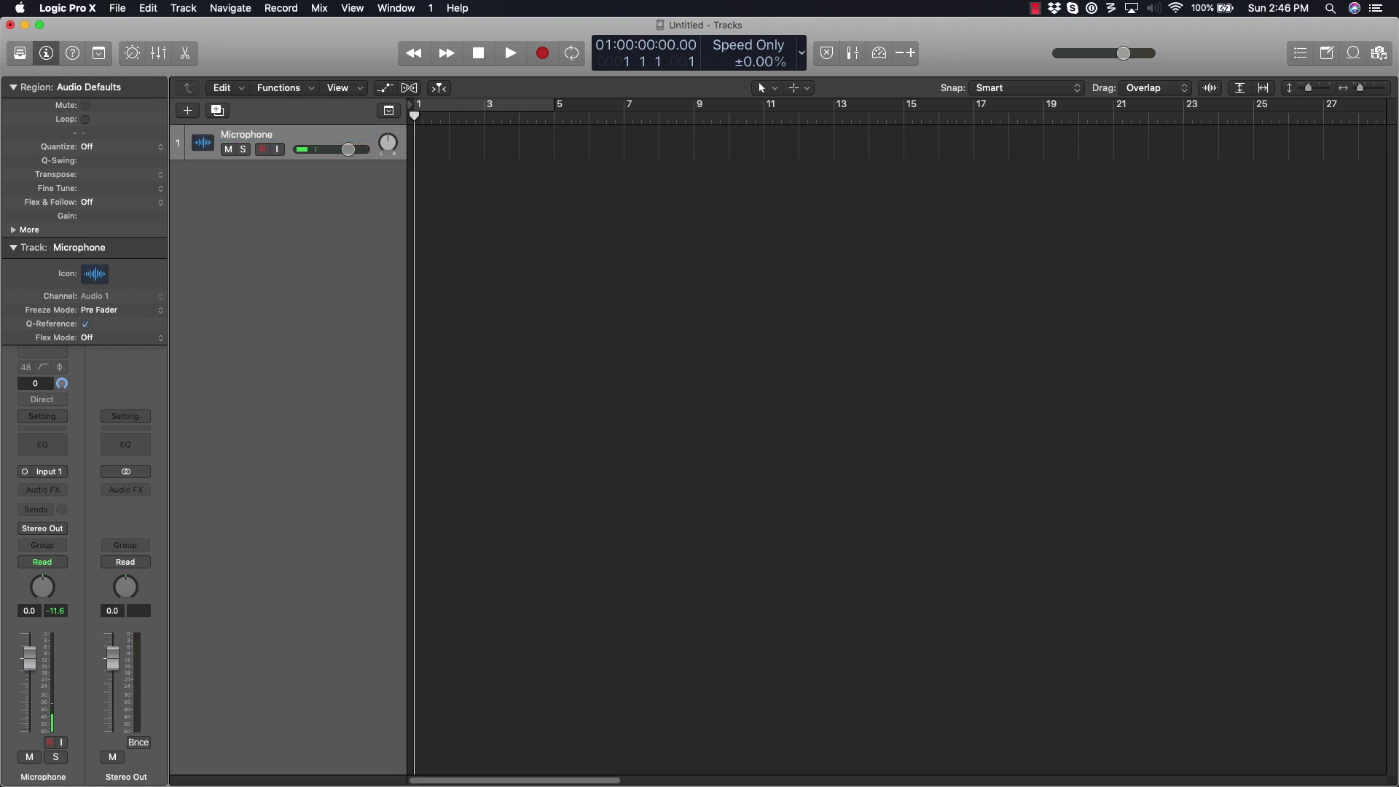
Add an audio track on Input 2 named 'Skype'.
left_click(187, 110)
left_click(532, 184)
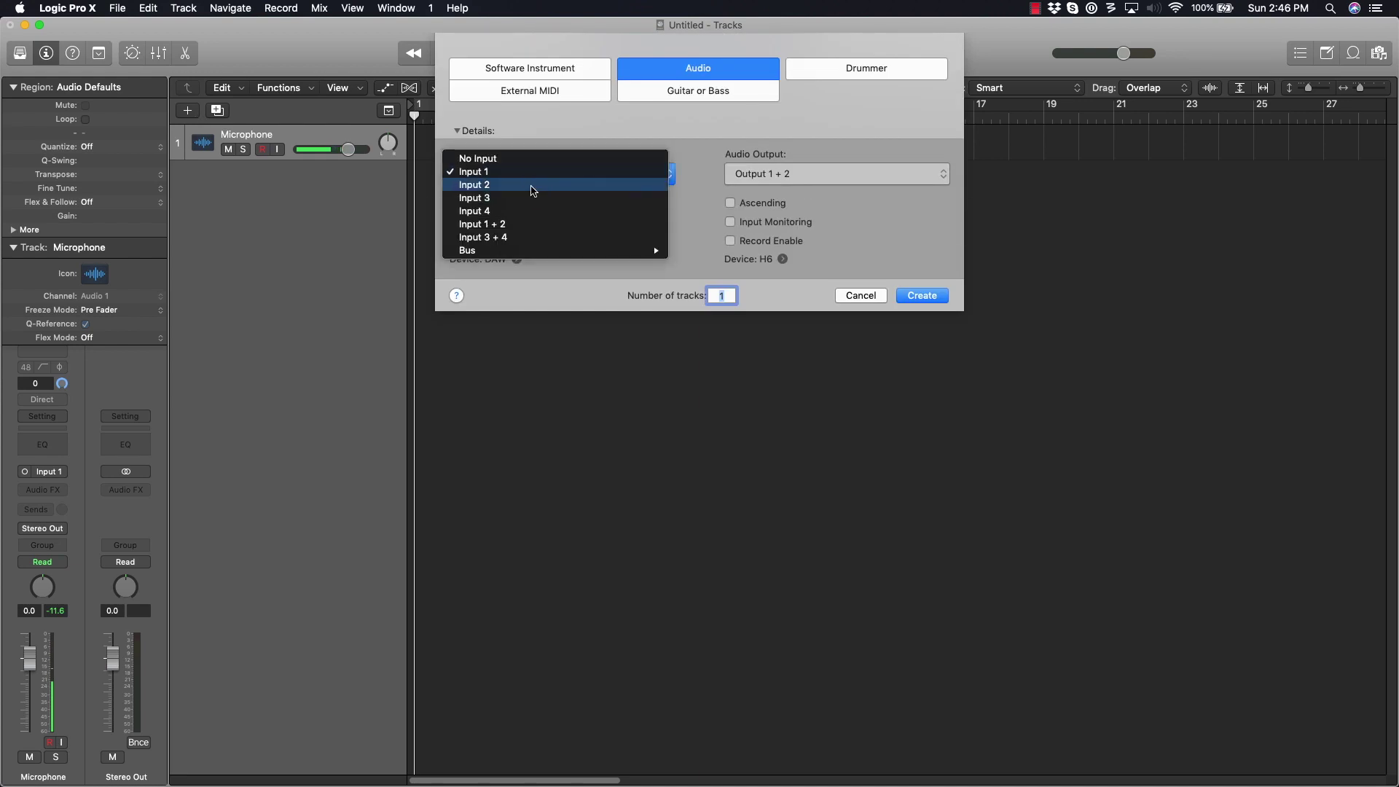
left_click(902, 295)
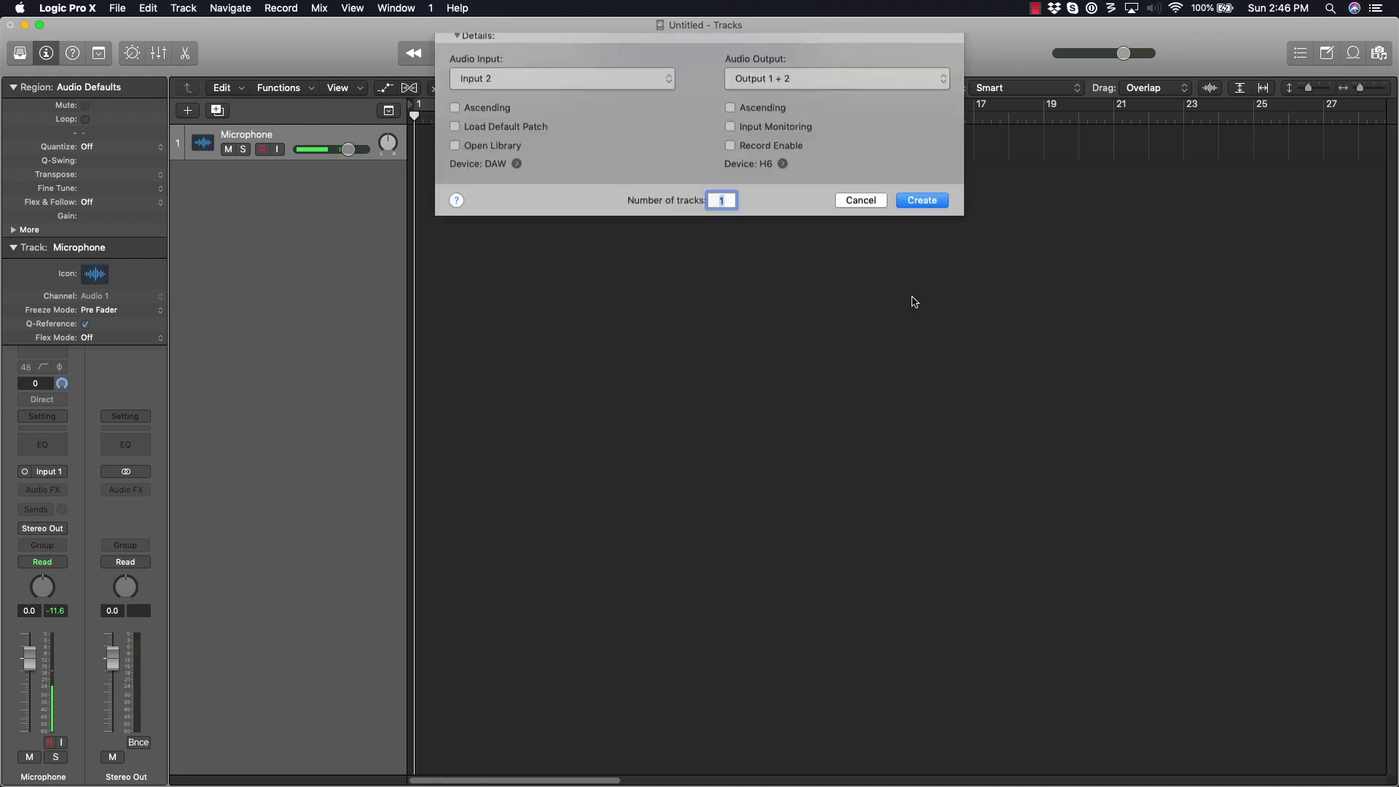
double_click(234, 172)
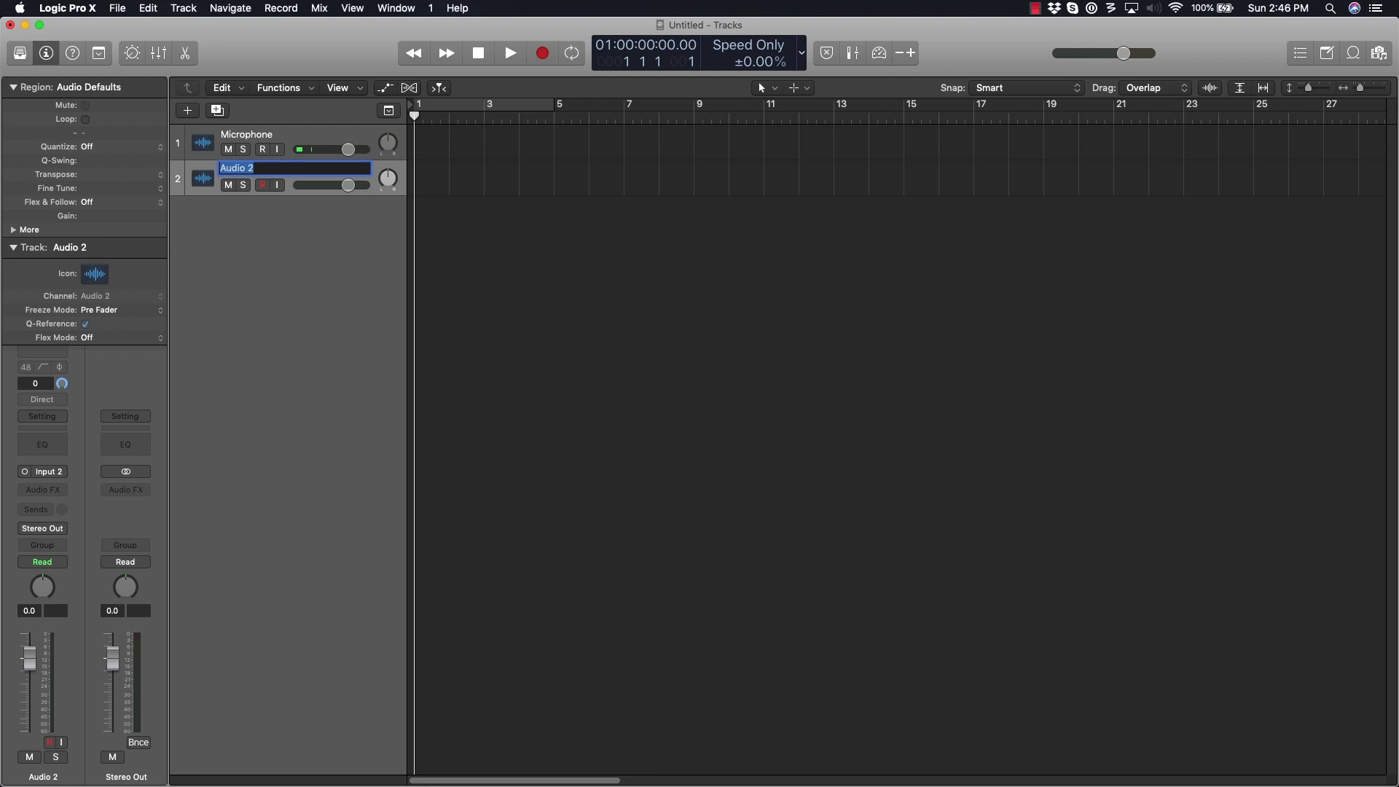
key("Return")
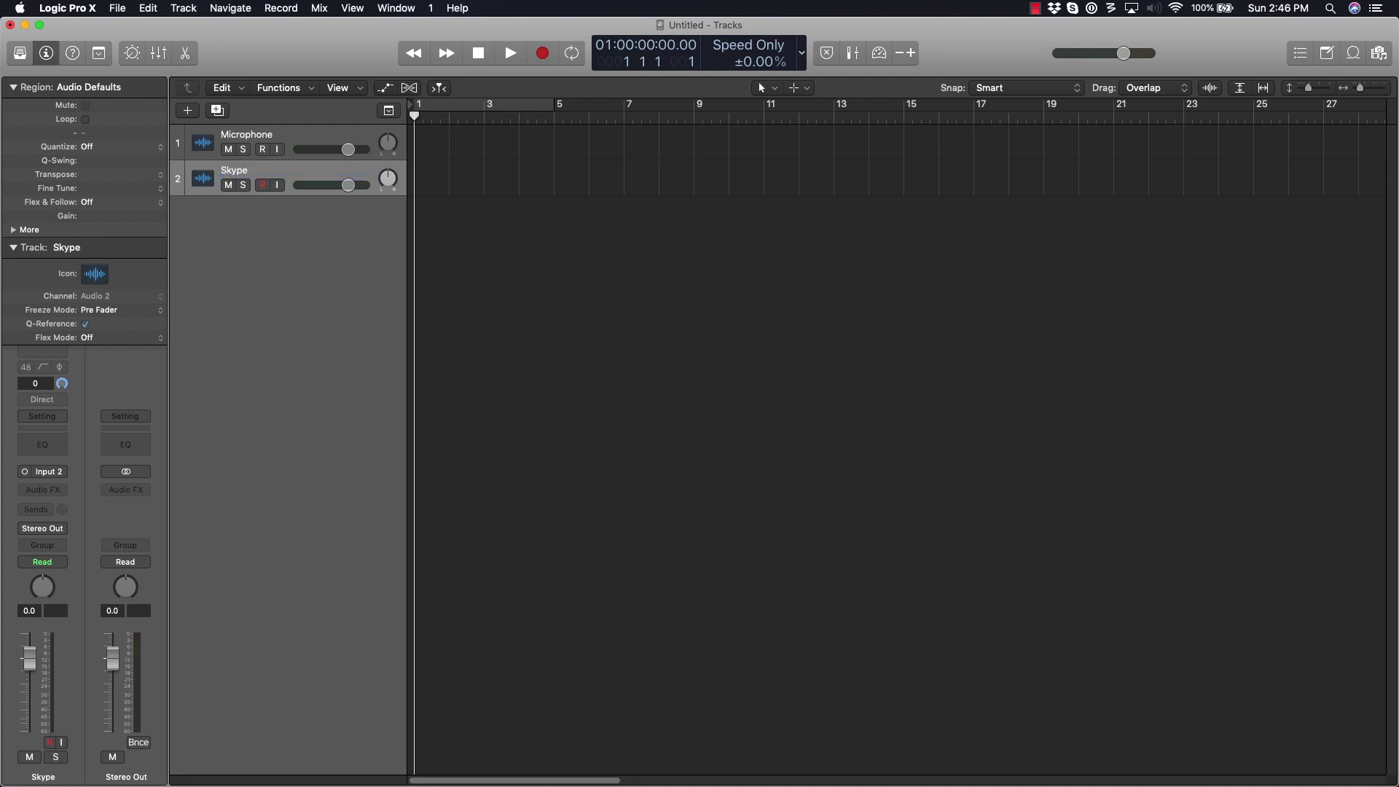
Add an audio track on Input 3 named 'FX'.
left_click(188, 112)
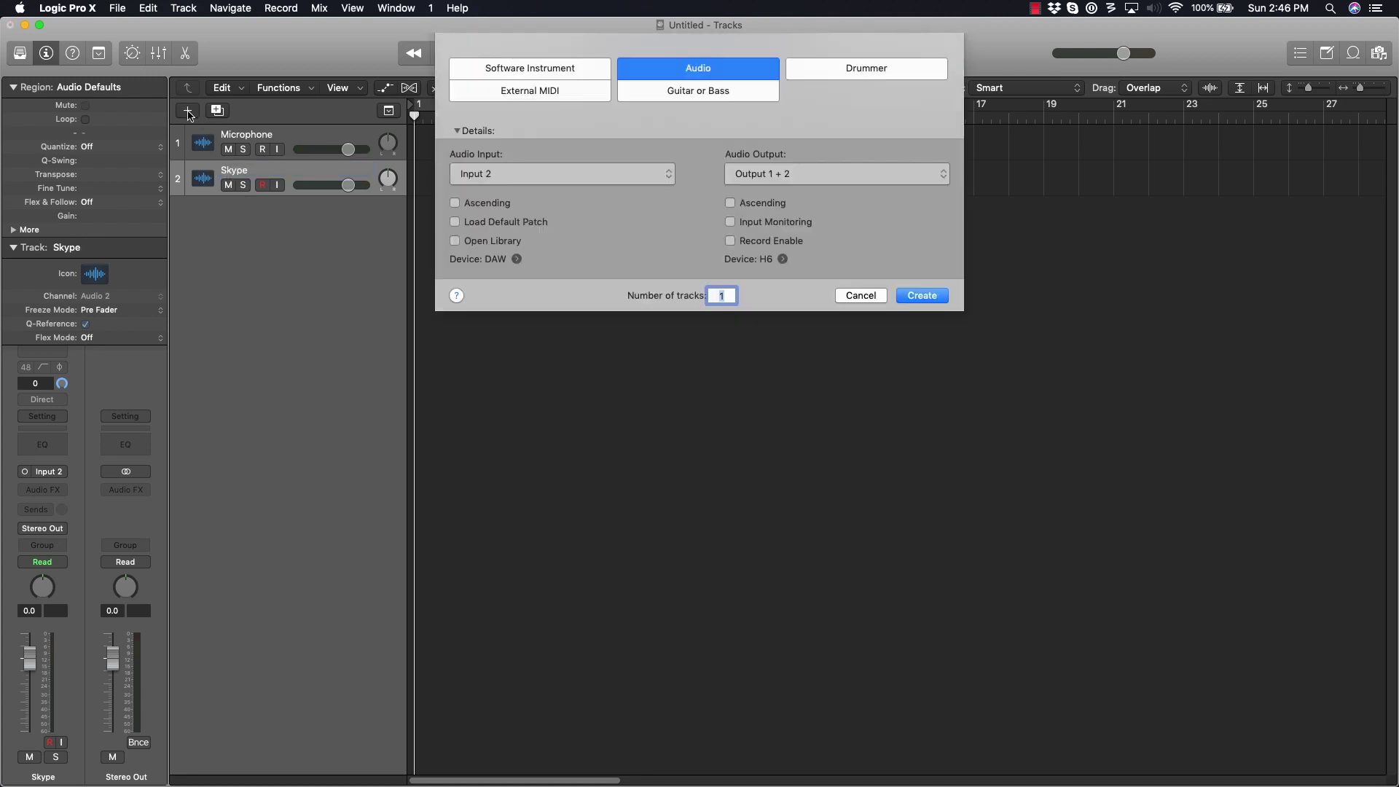
left_click(537, 173)
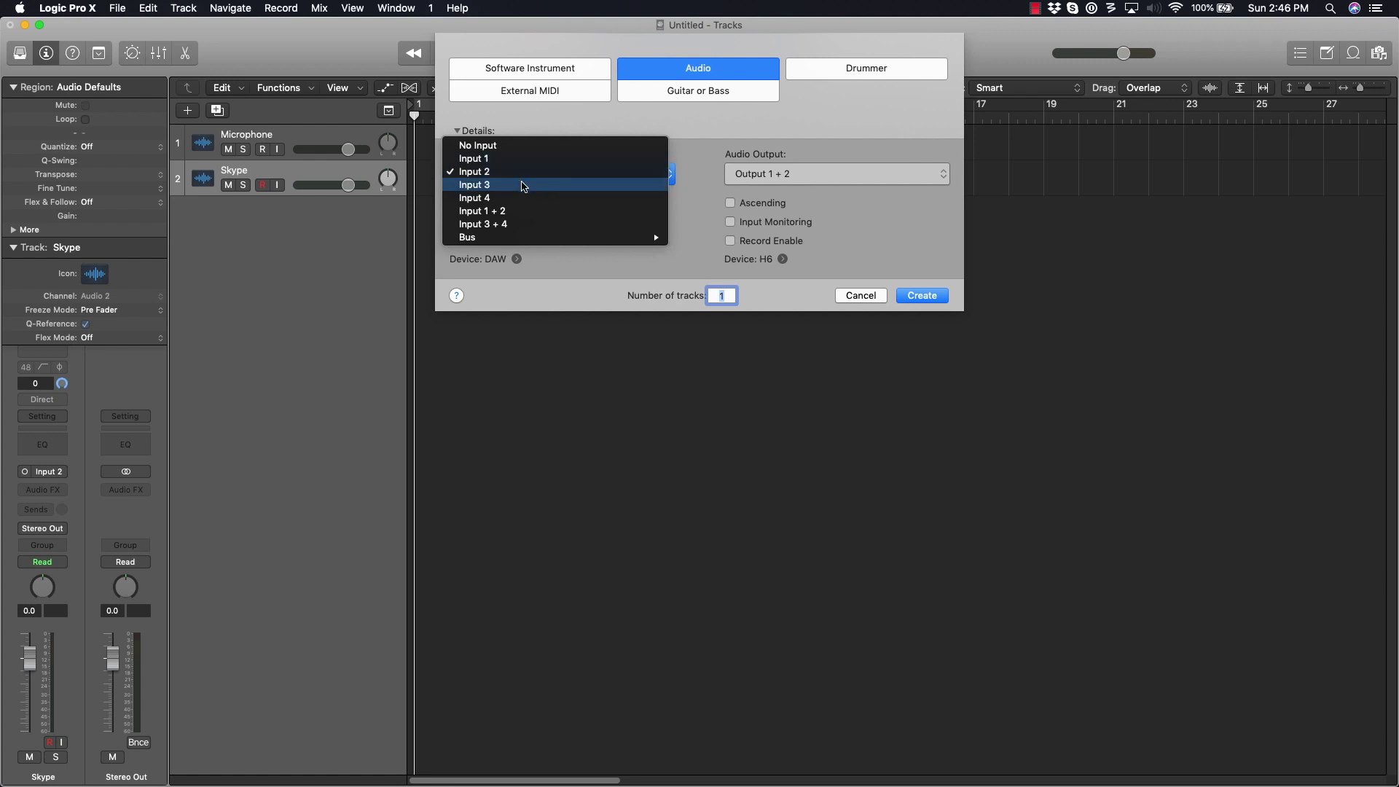
left_click(523, 186)
left_click(940, 301)
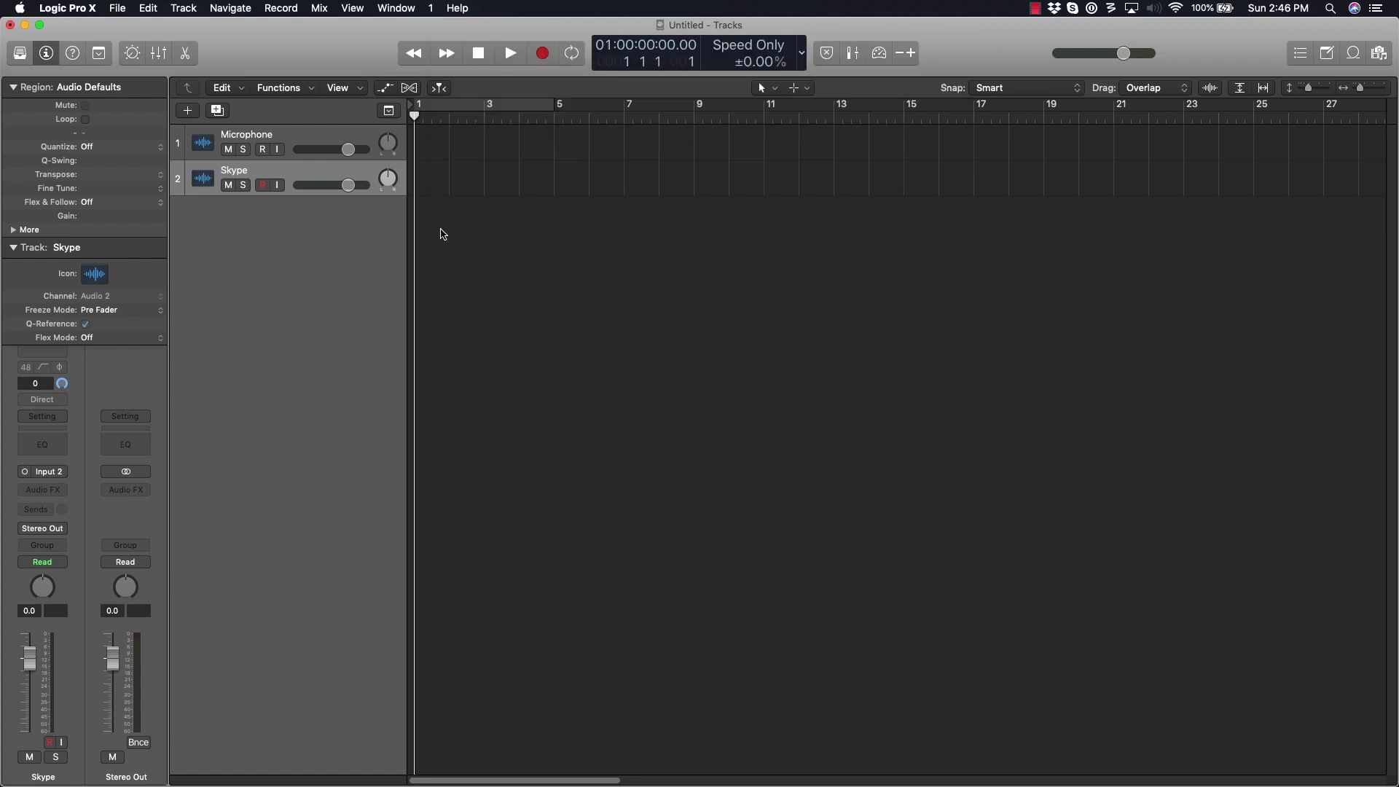
double_click(246, 211)
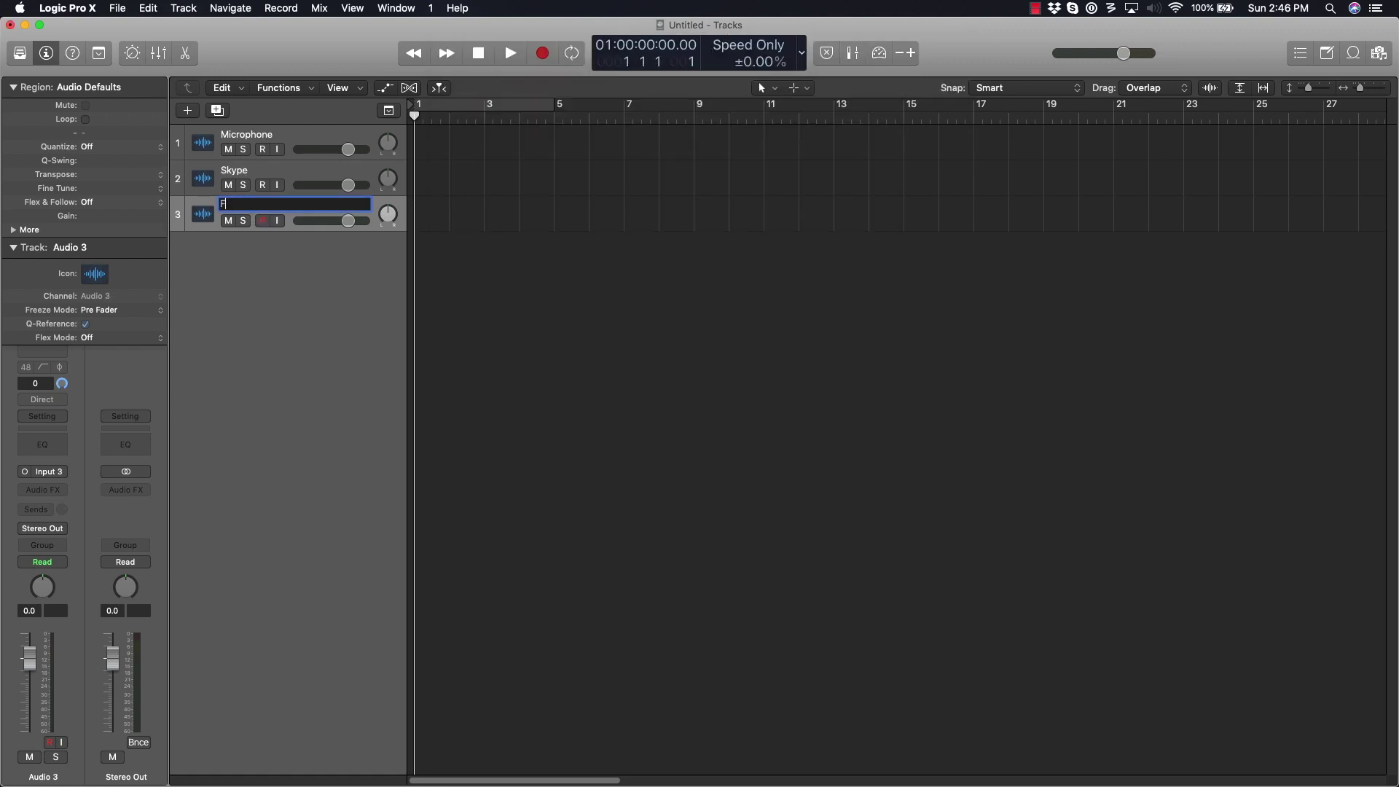
key("Return")
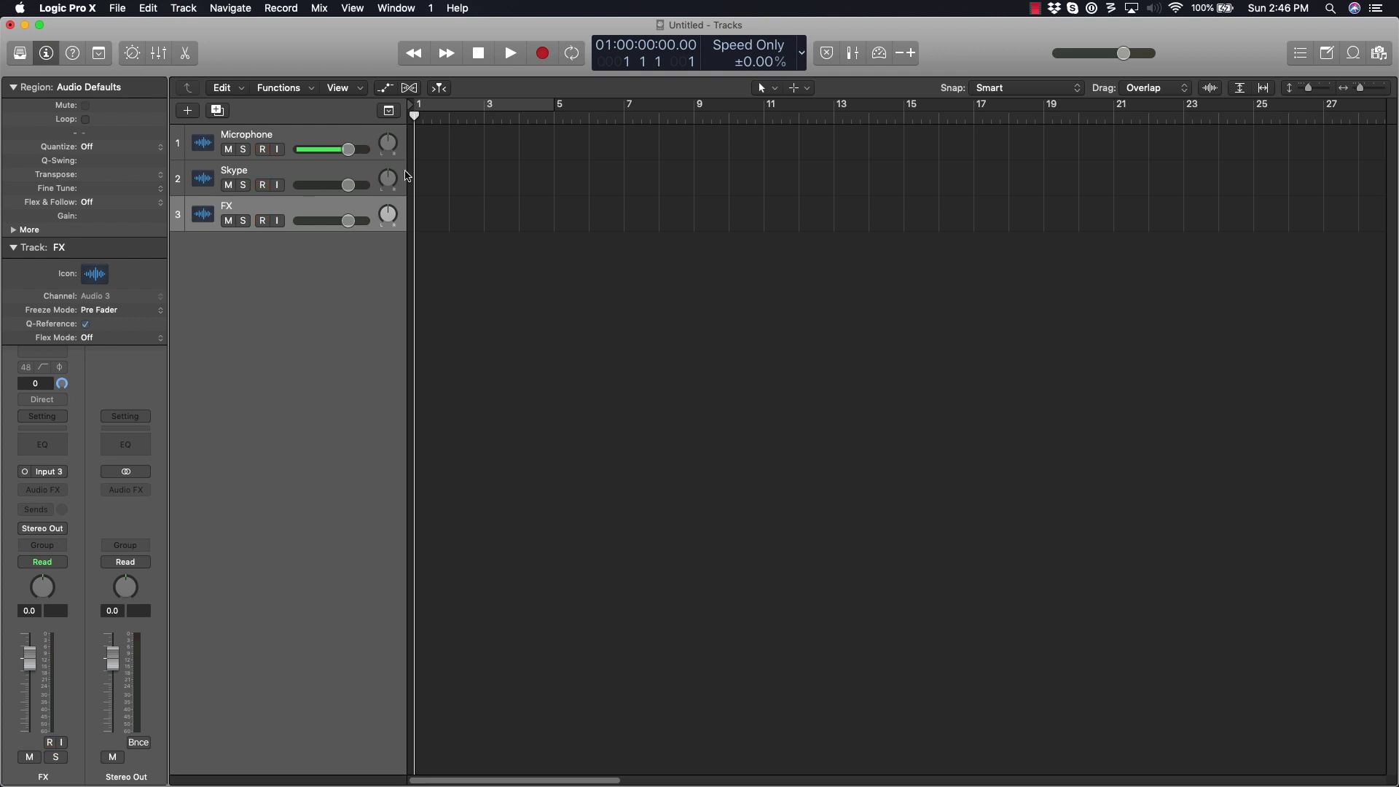
Record the Microphone, Skype and FX tracks simultaneously.
left_click(543, 54)
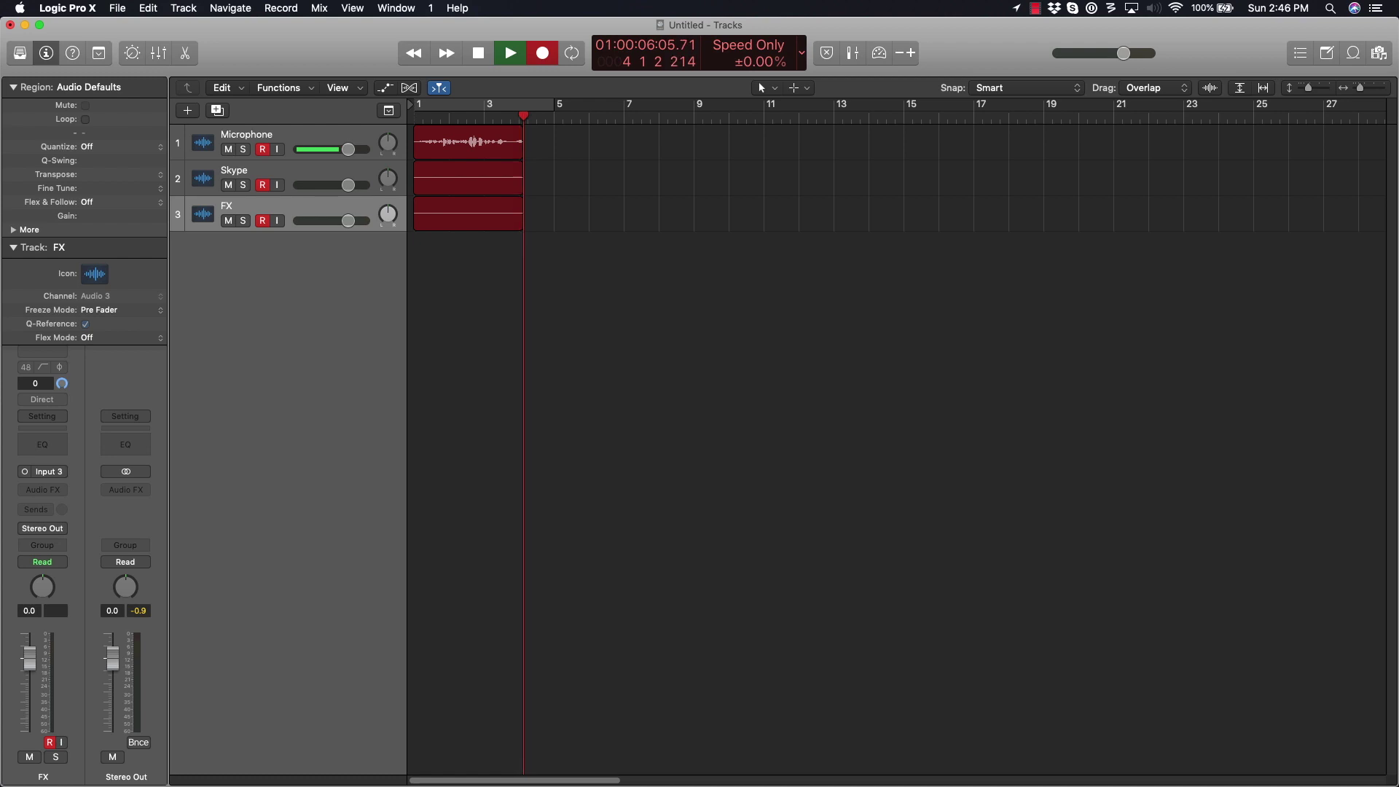
key("super+Tab")
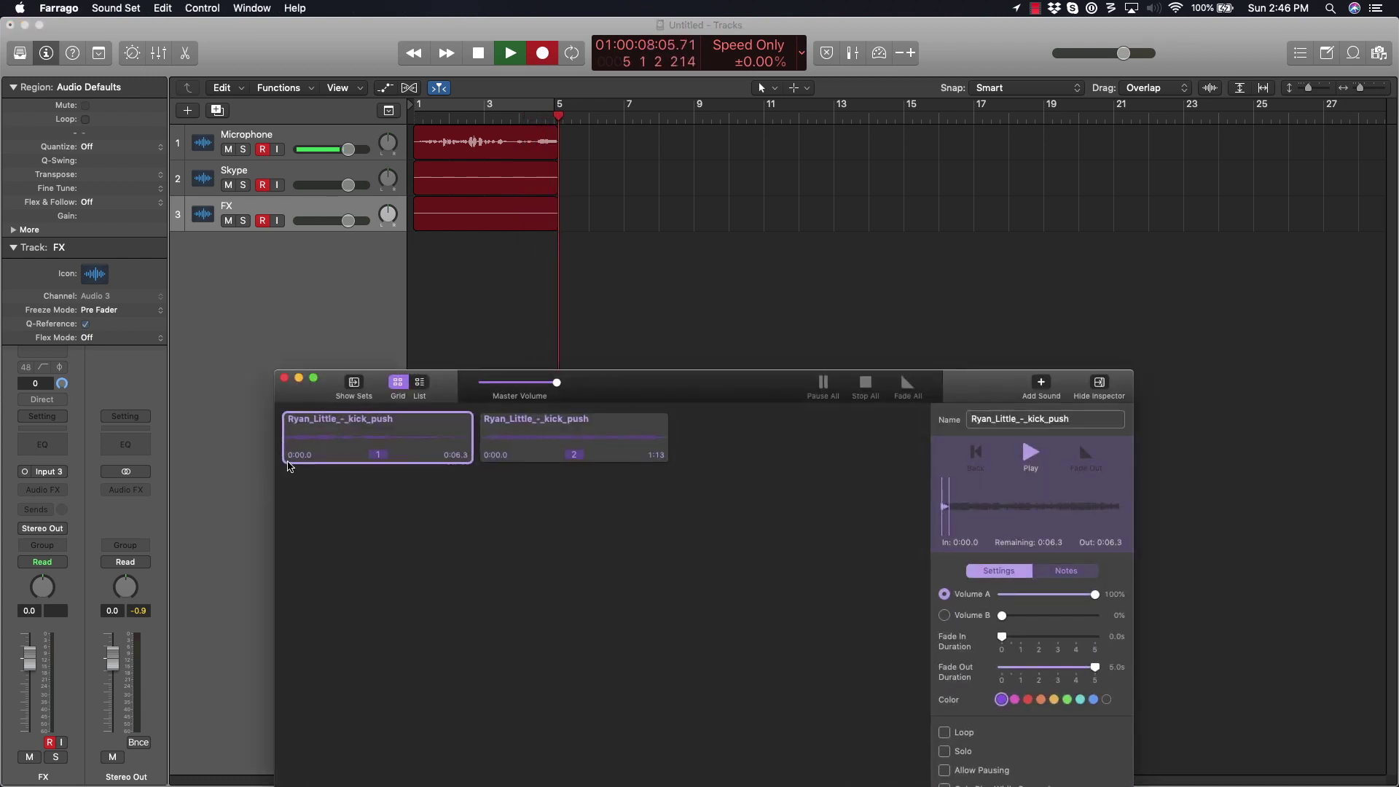
Trigger Farrago's first kick sound so it records onto the FX track.
left_click(289, 462)
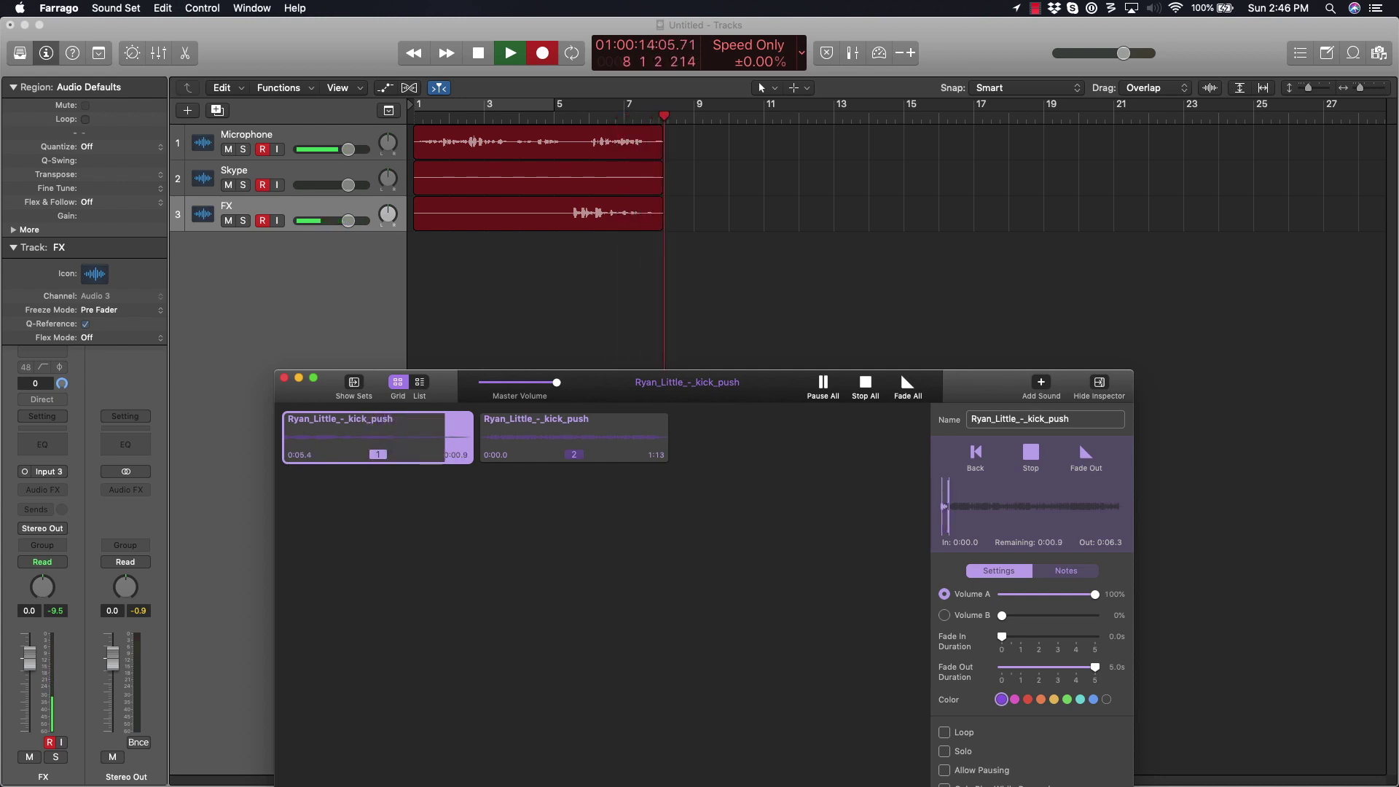
key("super+Tab")
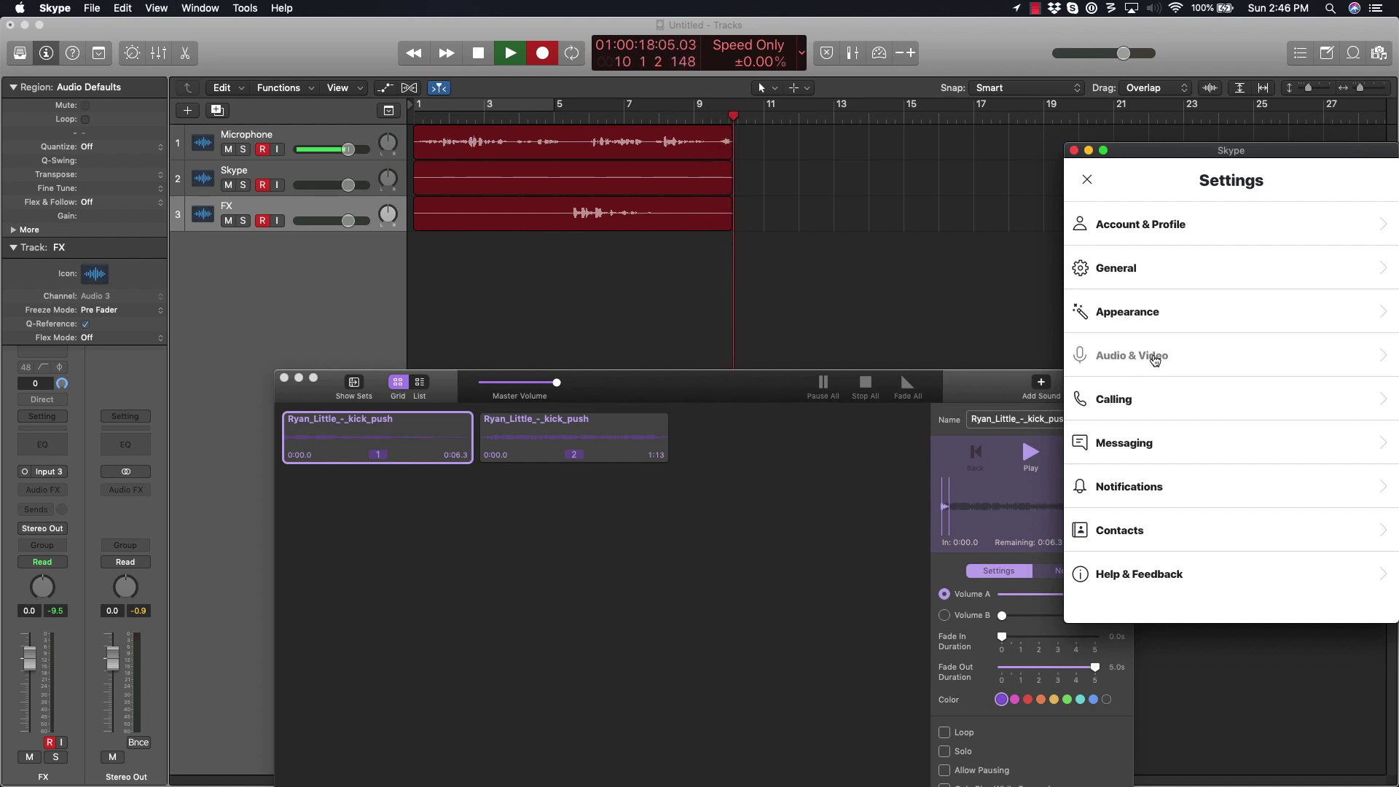
Start a Skype free test call from Audio & Video settings, then dismiss Logic's sample-rate sync error.
left_click(1156, 359)
scroll(1156, 473, "down", 5)
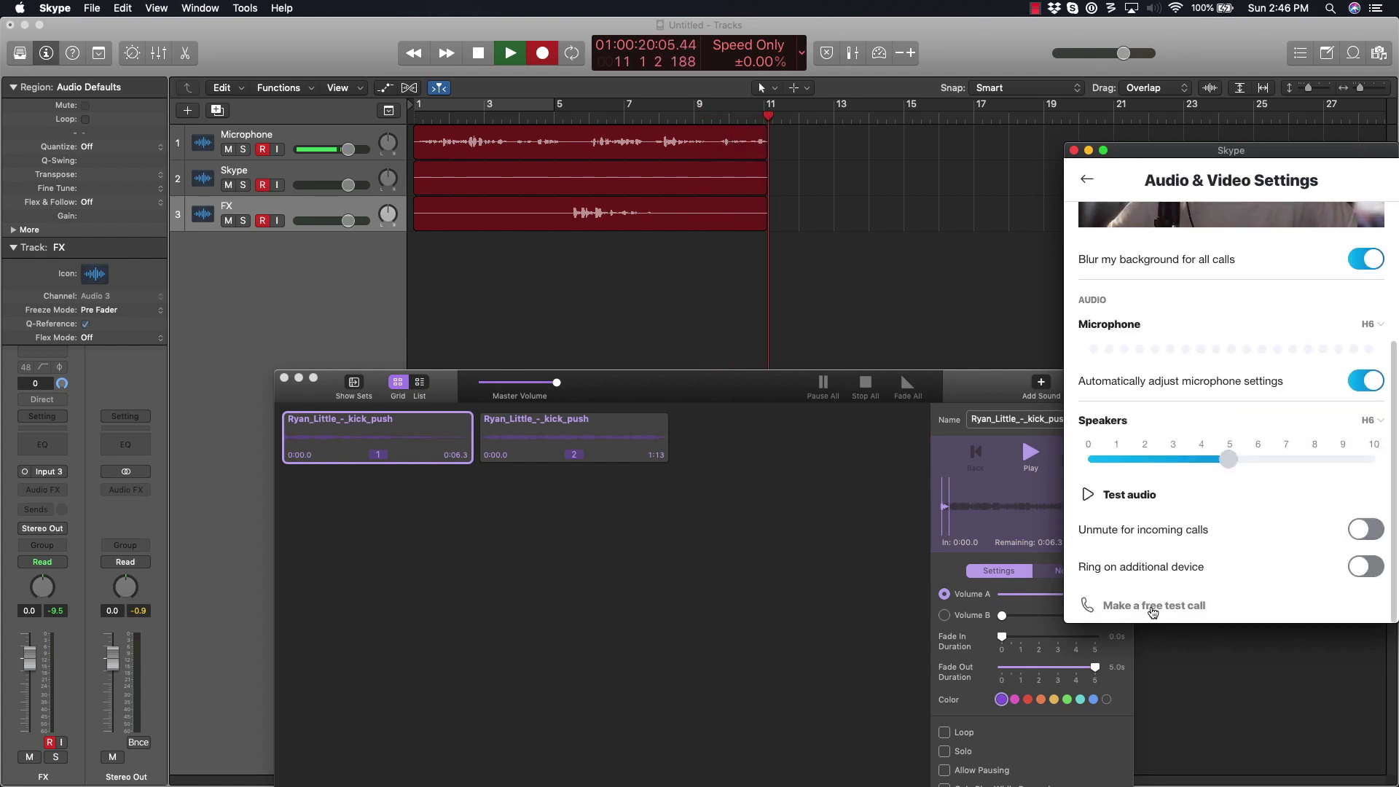
left_click(1153, 608)
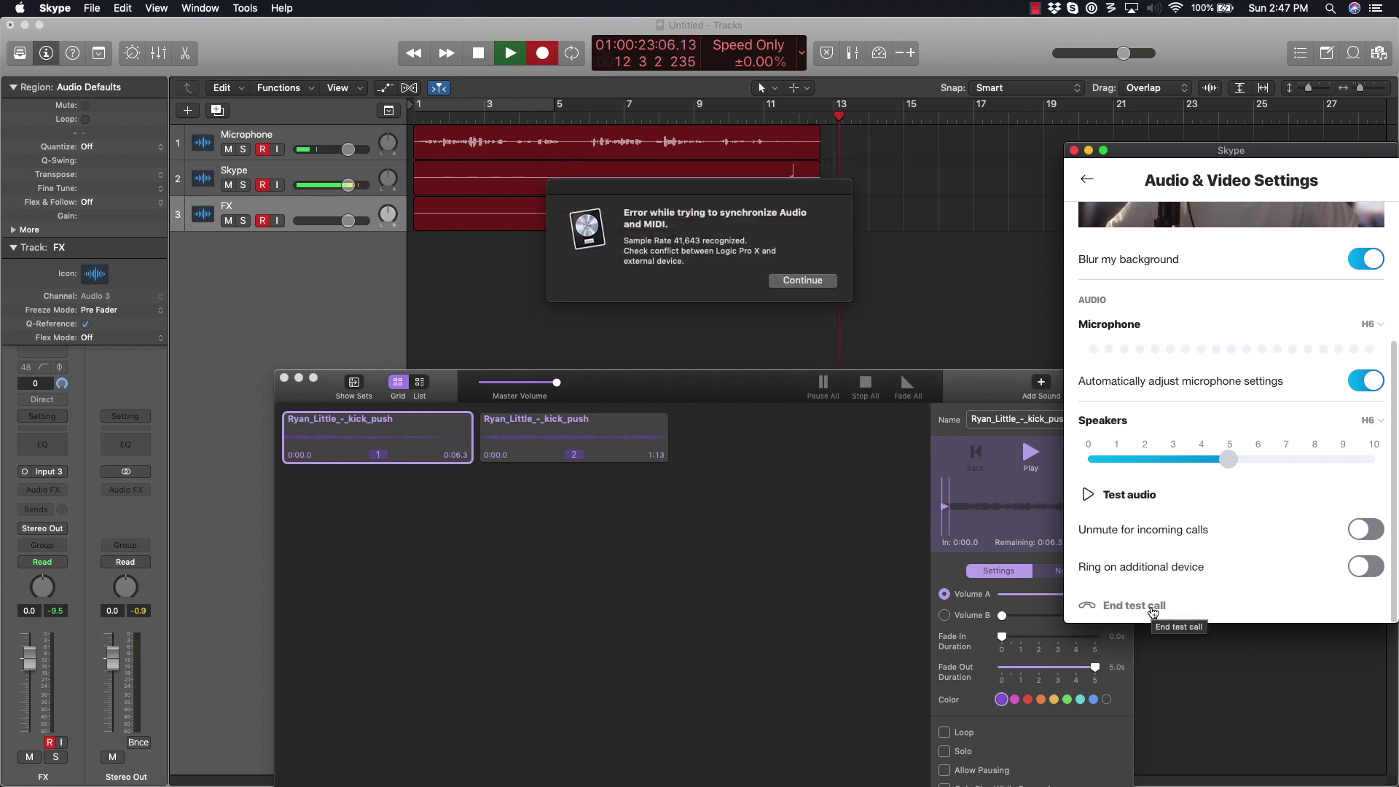
left_click(803, 284)
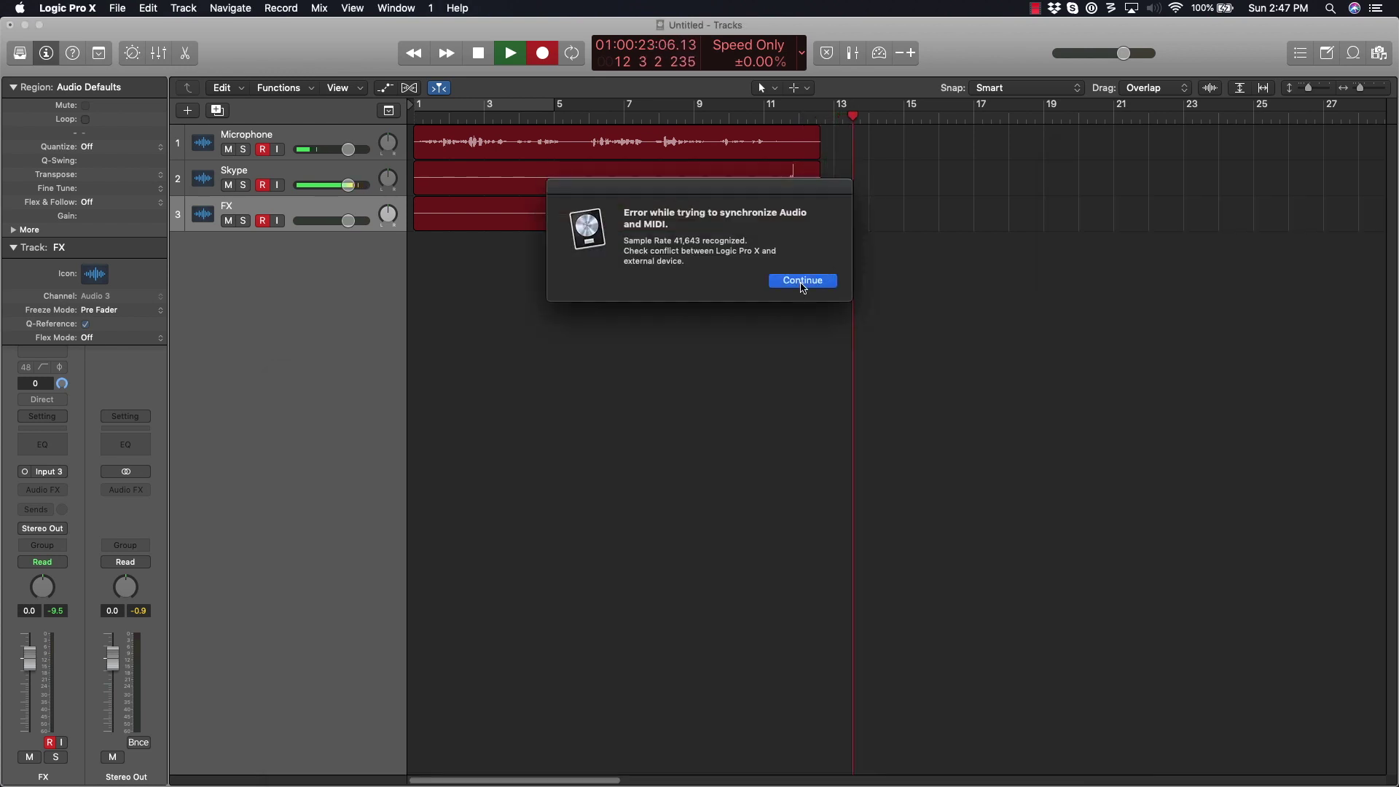